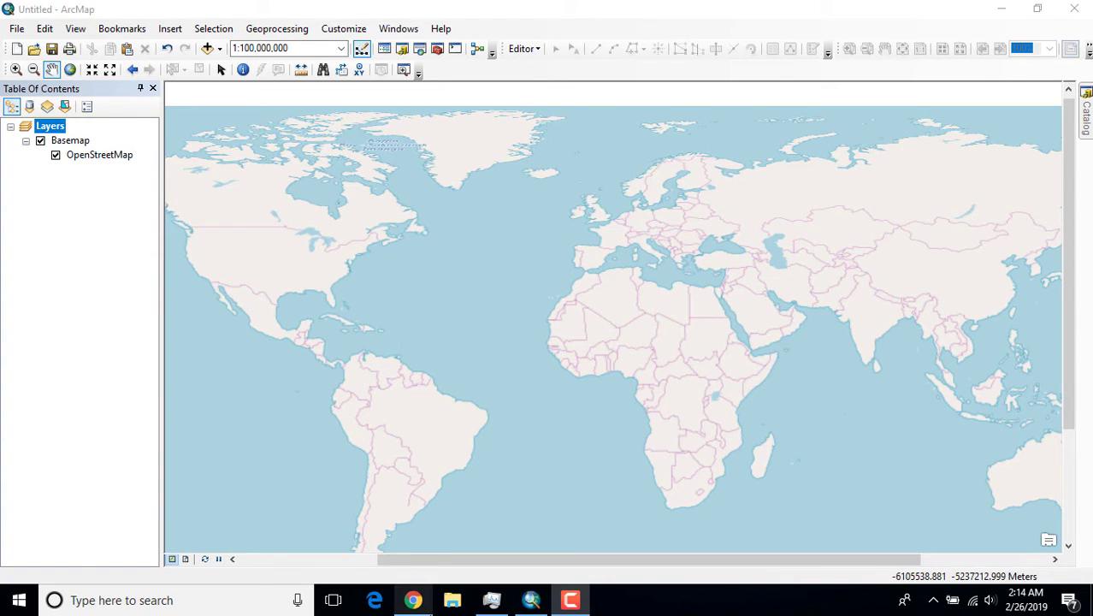
Switch to the browser showing EarthExplorer and select its web address
{"action": "left_click", "coordinate": [413, 599]}
{"action": "left_click_drag", "start_coordinate": [285, 42], "coordinate": [151, 43]}
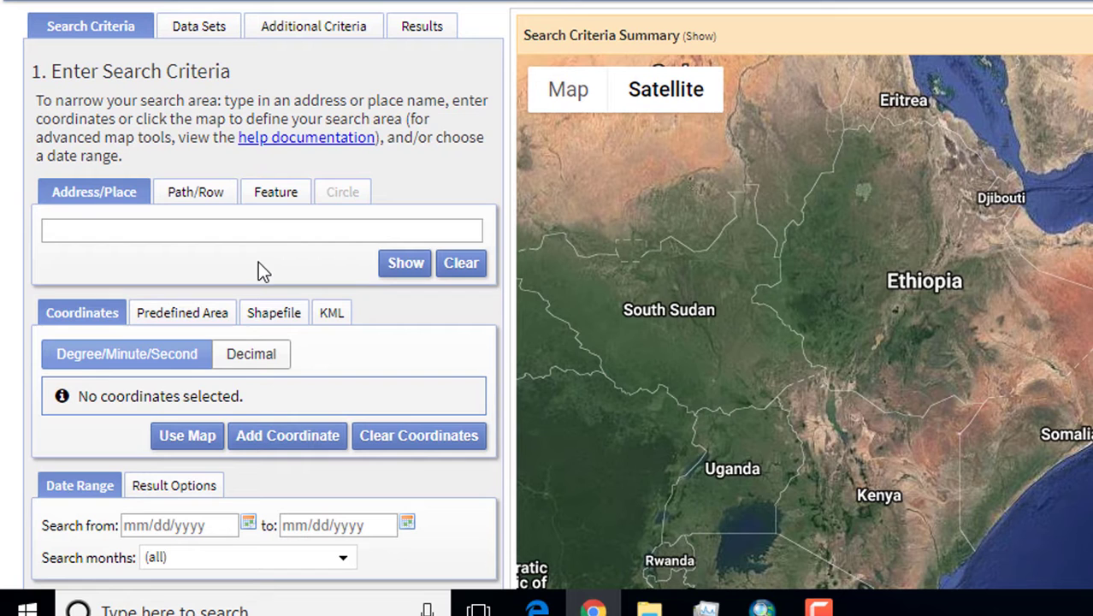
{"action": "left_click", "coordinate": [272, 234]}
{"action": "scroll", "coordinate": [268, 234], "scroll_direction": "down", "scroll_amount": 2}
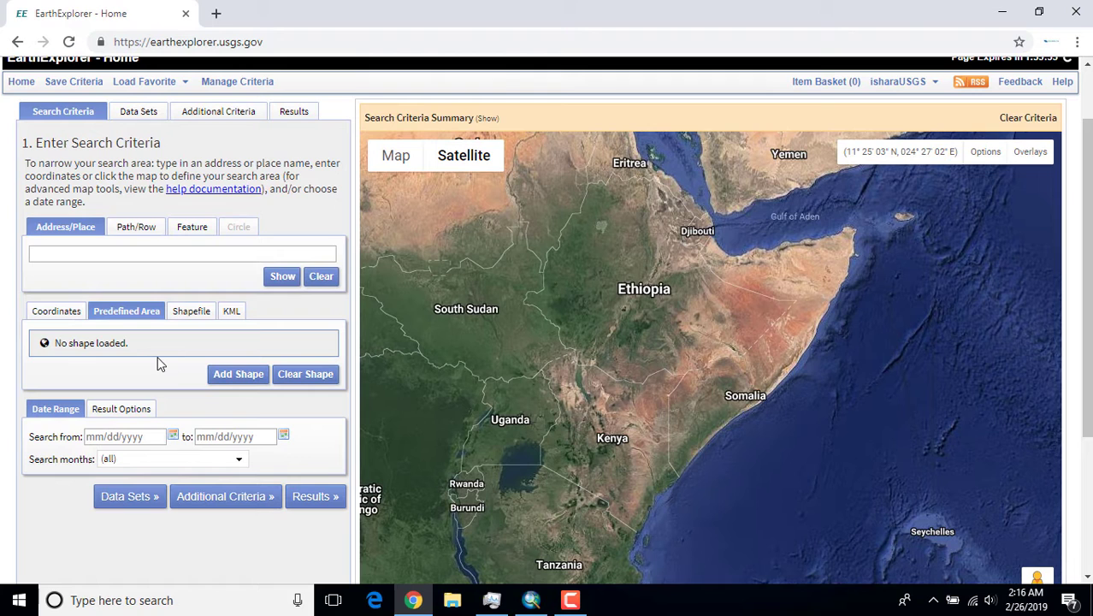
{"action": "left_click", "coordinate": [188, 314]}
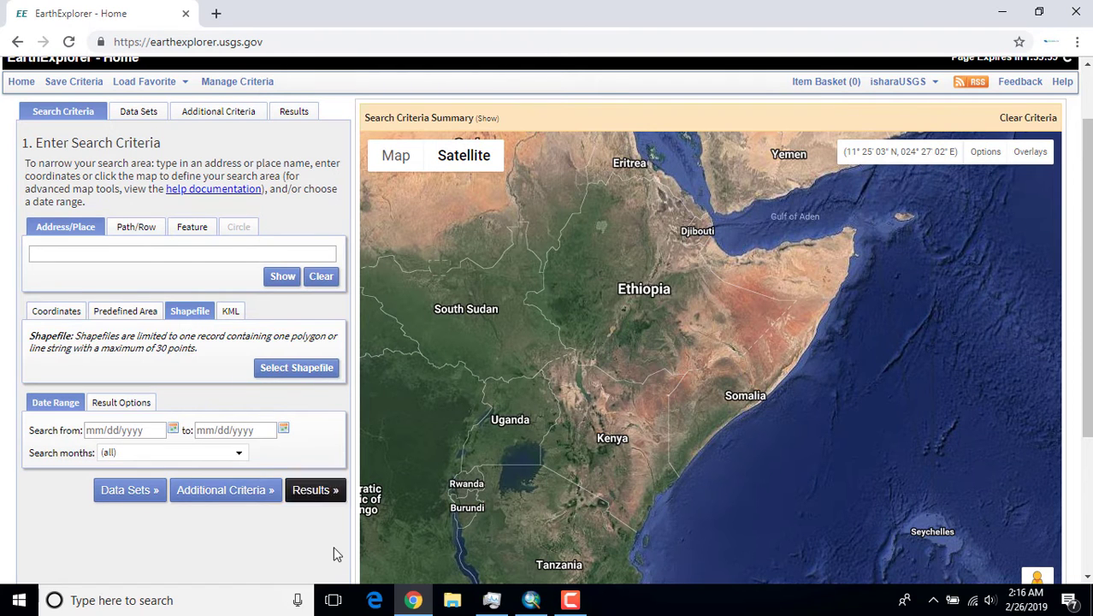
{"action": "left_click", "coordinate": [240, 313]}
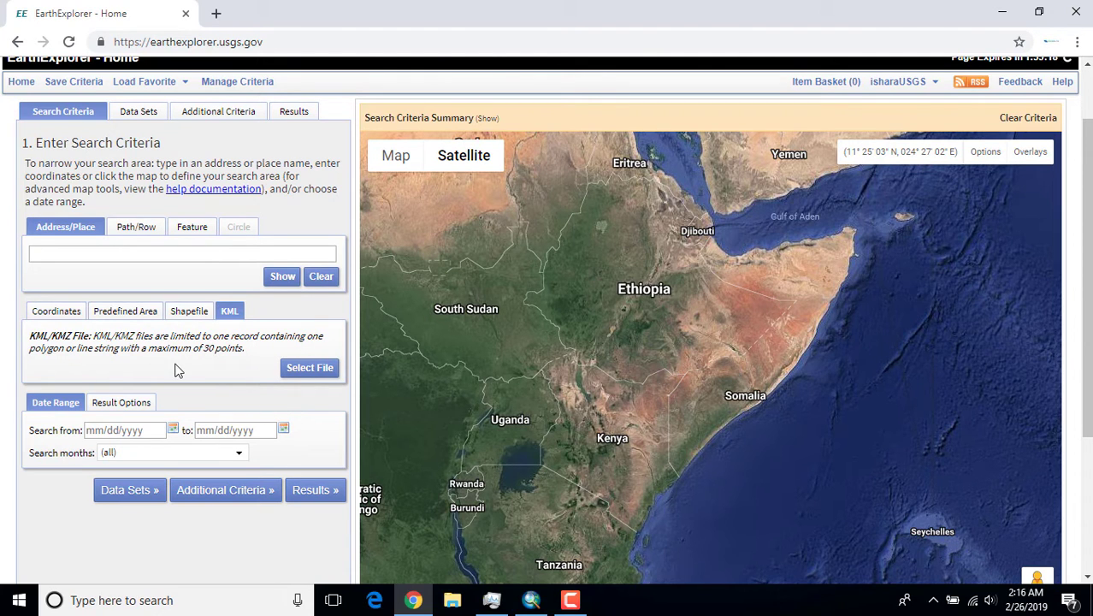
{"action": "left_click", "coordinate": [73, 313]}
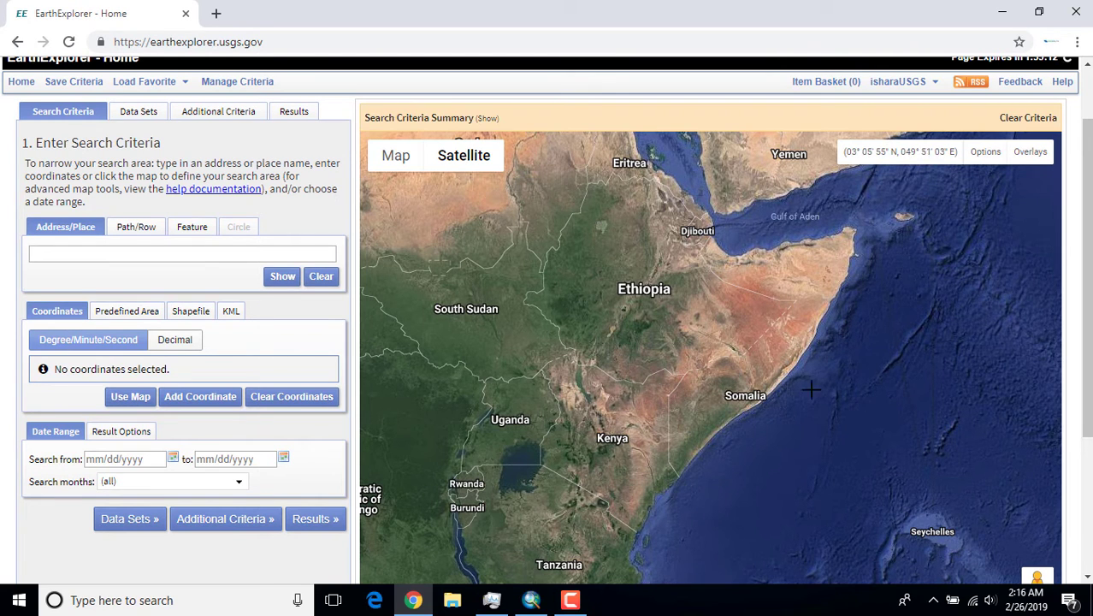
Pan and zoom the satellite map into Kenya, centring the Tana River near Garissa
{"action": "left_click_drag", "start_coordinate": [681, 405], "coordinate": [758, 361]}
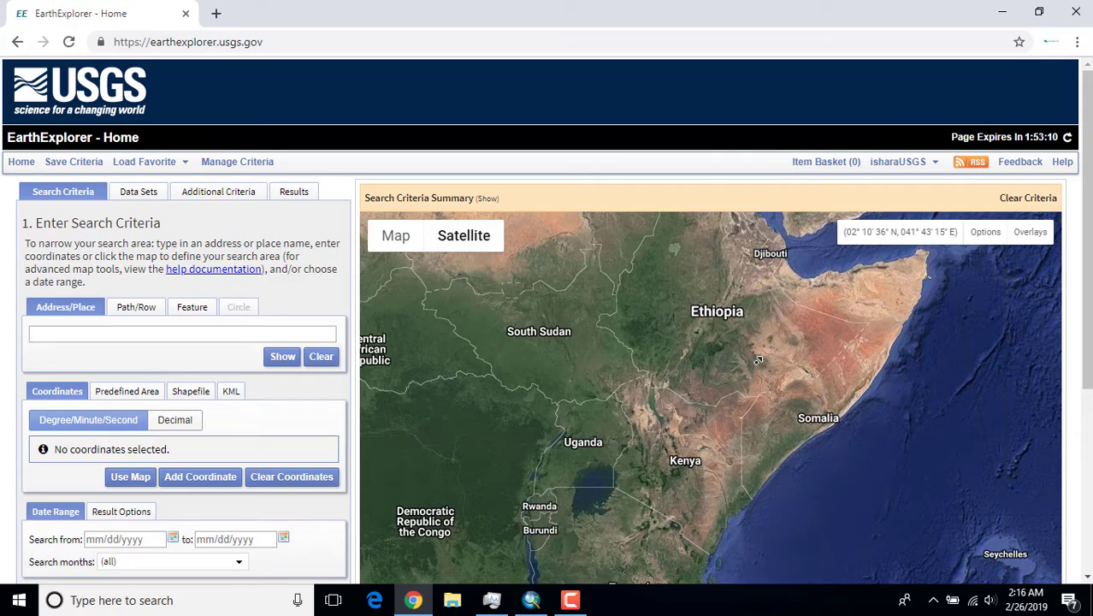
{"action": "scroll", "coordinate": [738, 470], "scroll_direction": "down", "scroll_amount": 1}
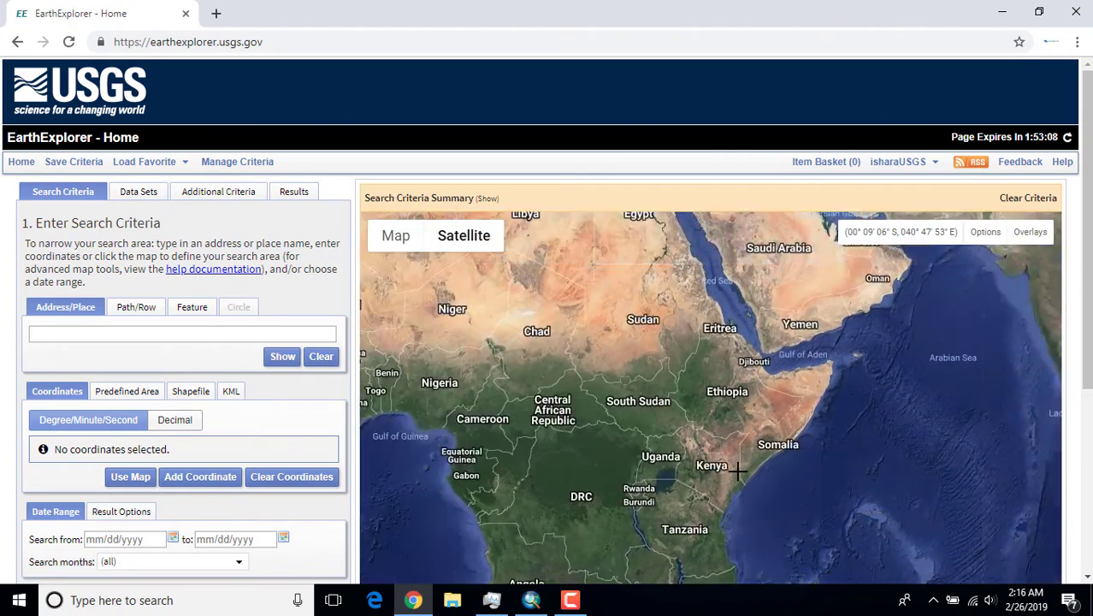
{"action": "scroll", "coordinate": [735, 465], "scroll_direction": "up", "scroll_amount": 1}
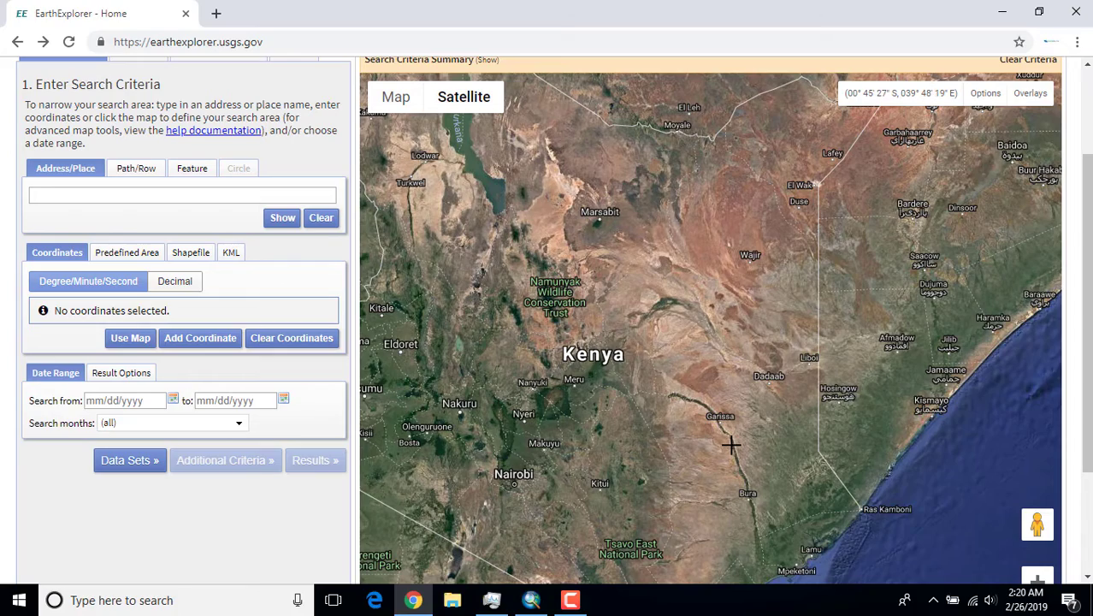
{"action": "scroll", "coordinate": [729, 443], "scroll_direction": "down", "scroll_amount": 1}
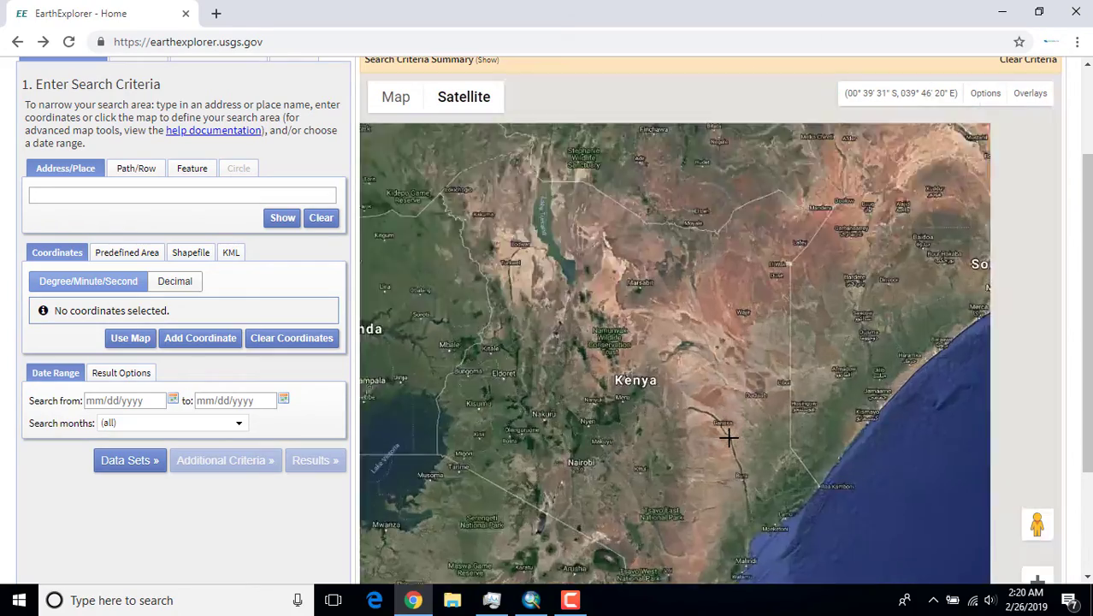
{"action": "scroll", "coordinate": [728, 438], "scroll_direction": "up", "scroll_amount": 4}
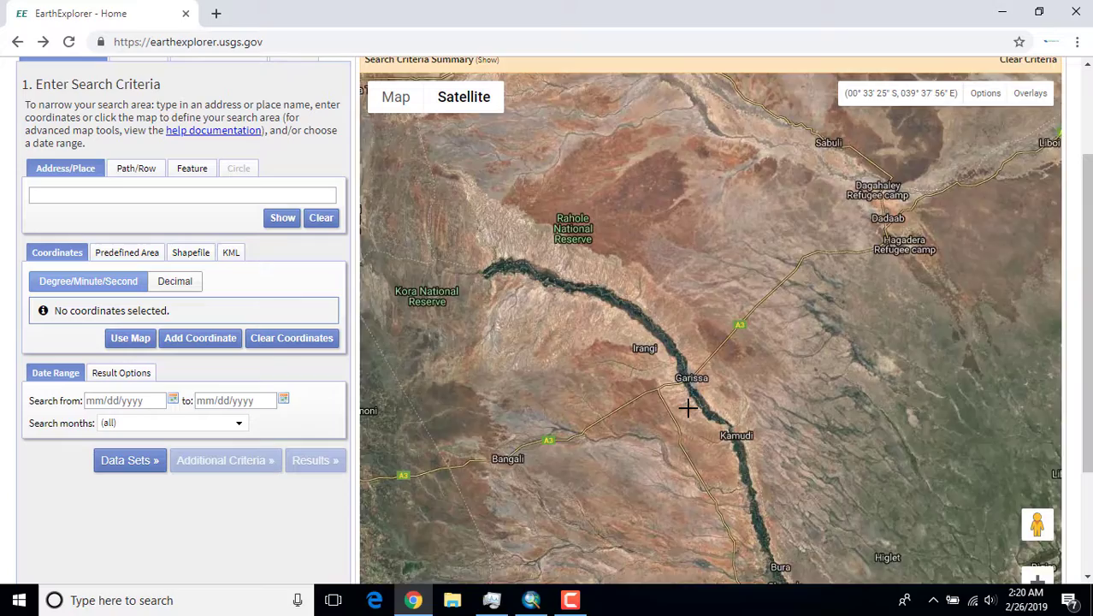
{"action": "scroll", "coordinate": [688, 408], "scroll_direction": "up", "scroll_amount": 3}
{"action": "scroll", "coordinate": [703, 322], "scroll_direction": "down", "scroll_amount": 2}
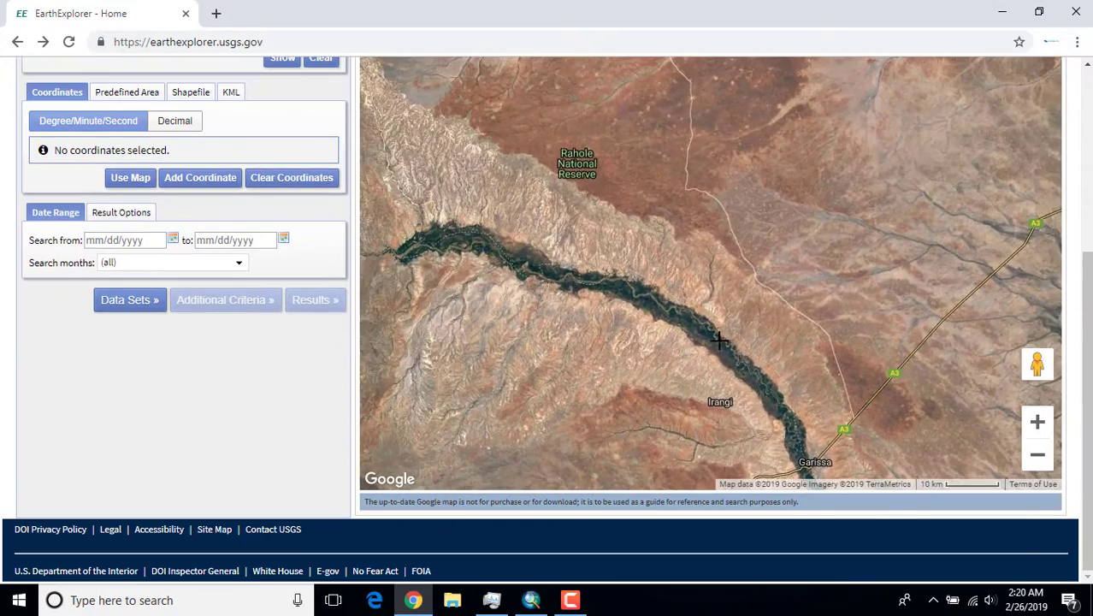
{"action": "scroll", "coordinate": [703, 322], "scroll_direction": "up", "scroll_amount": 2}
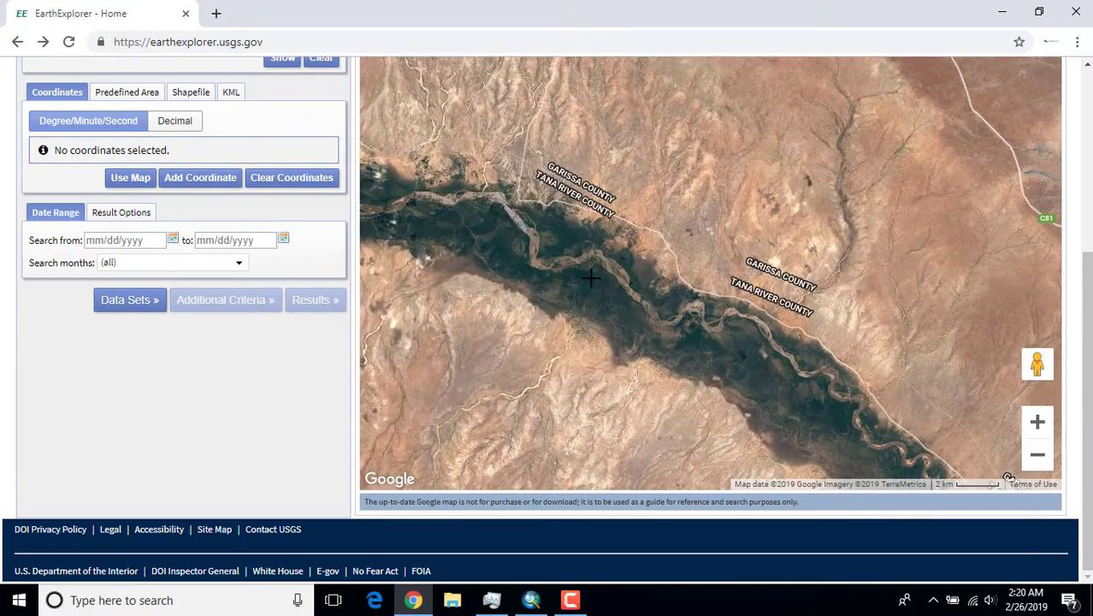
{"action": "scroll", "coordinate": [590, 276], "scroll_direction": "up", "scroll_amount": 1}
{"action": "scroll", "coordinate": [718, 326], "scroll_direction": "up", "scroll_amount": 1}
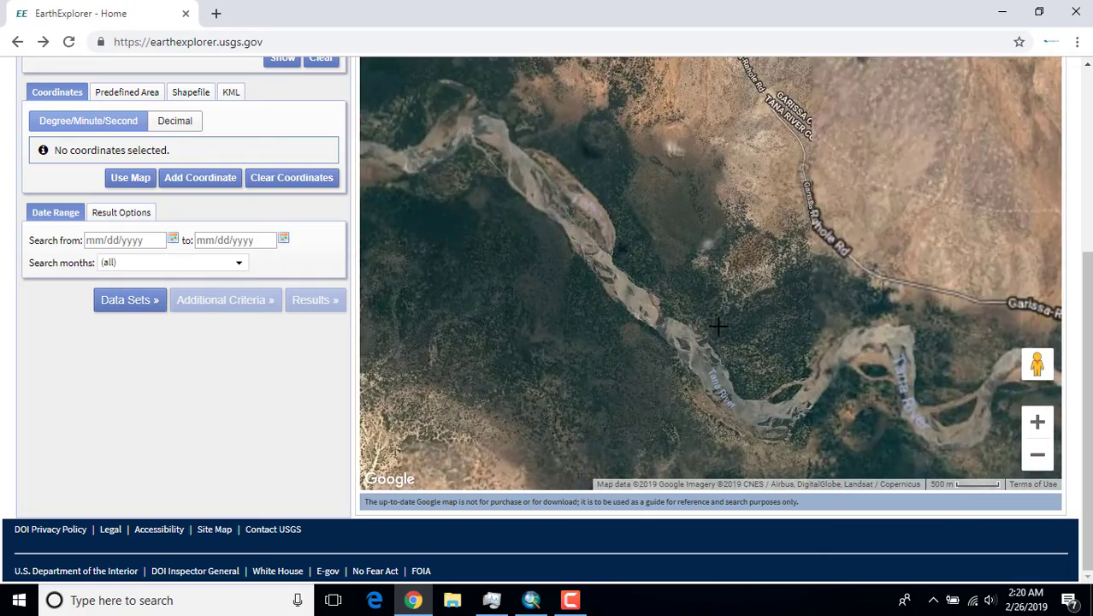
{"action": "scroll", "coordinate": [718, 326], "scroll_direction": "up", "scroll_amount": 1}
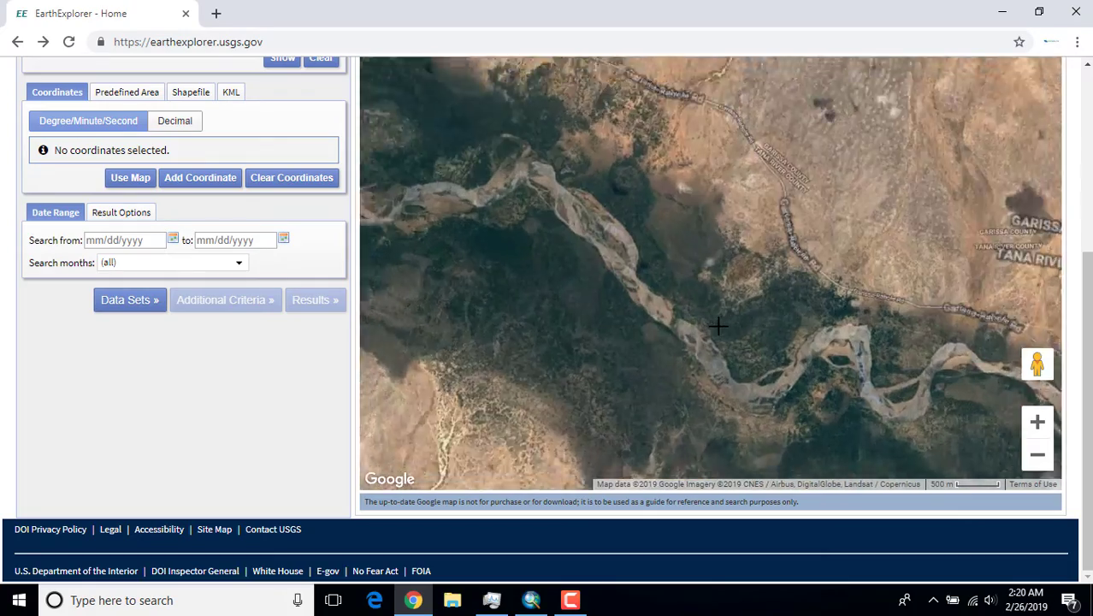
{"action": "scroll", "coordinate": [701, 331], "scroll_direction": "down", "scroll_amount": 4}
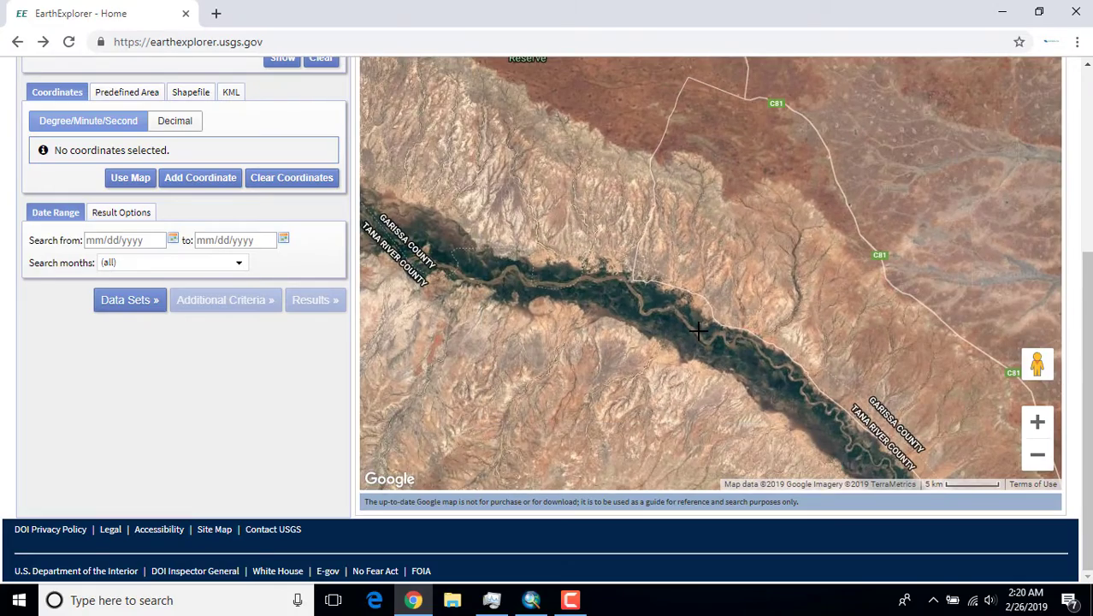
{"action": "scroll", "coordinate": [670, 332], "scroll_direction": "down", "scroll_amount": 2}
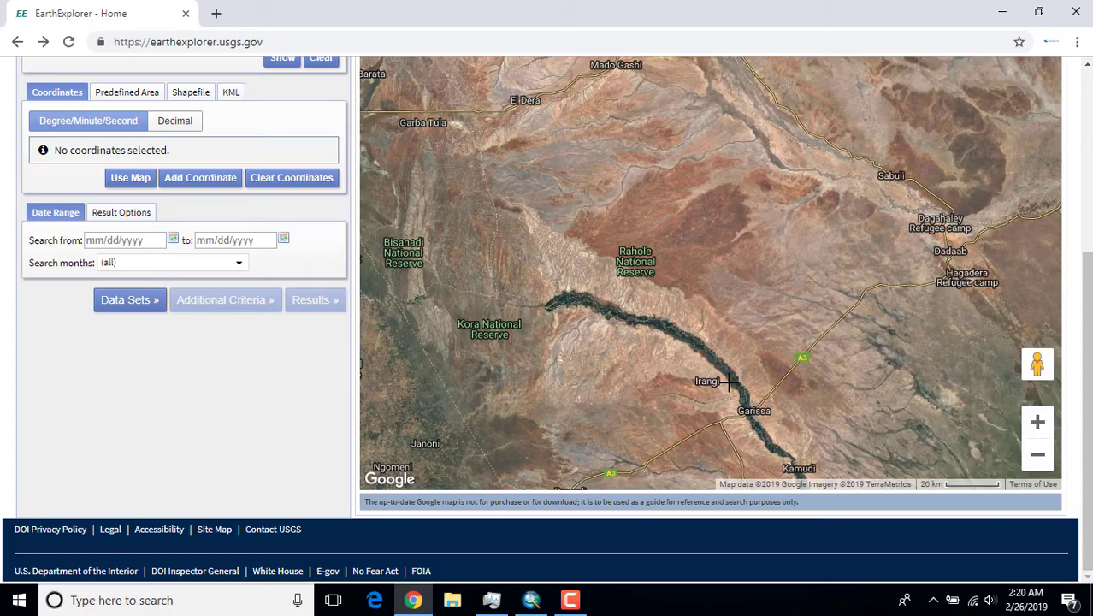
{"action": "left_click_drag", "start_coordinate": [731, 381], "coordinate": [686, 394]}
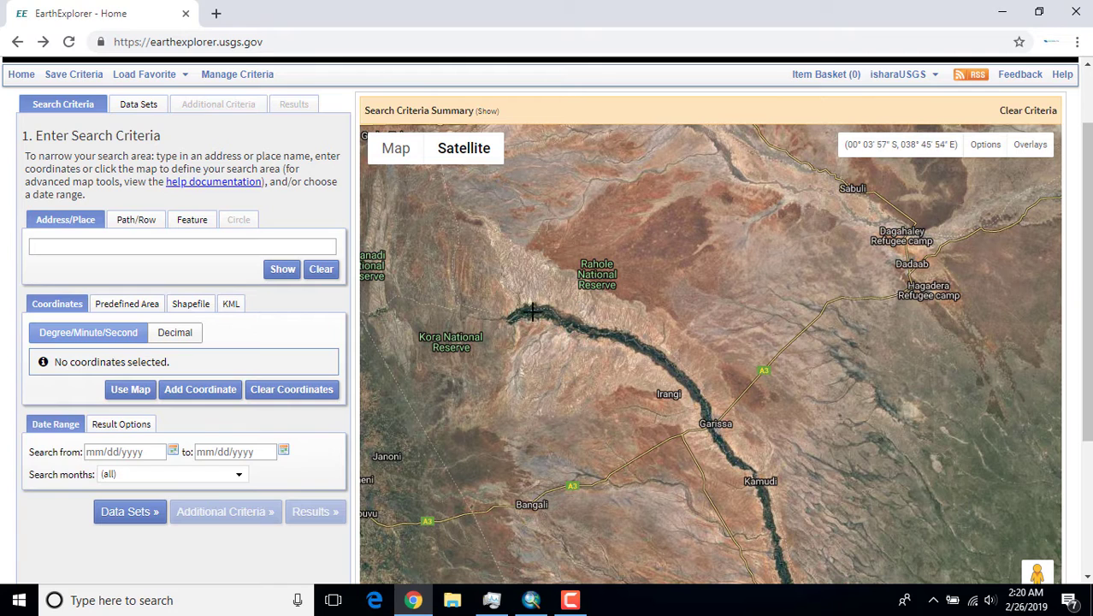
Place the first eight polygon vertices from Rahole Reserve east and south past Garissa and Kamudi
{"action": "left_click", "coordinate": [577, 305]}
{"action": "left_click", "coordinate": [645, 323]}
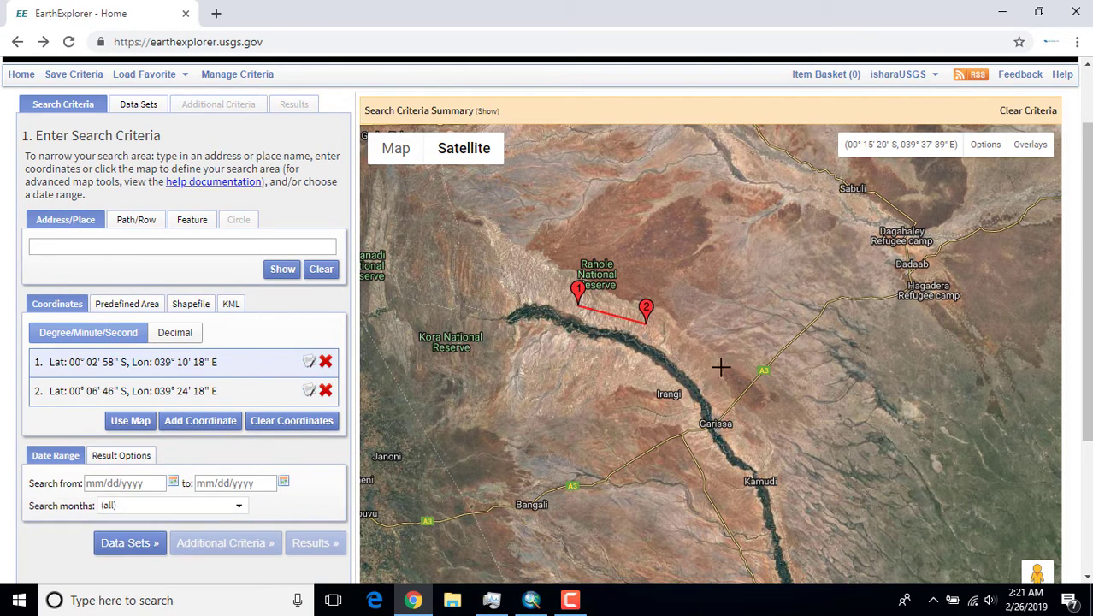
{"action": "left_click", "coordinate": [711, 364]}
{"action": "left_click", "coordinate": [783, 442]}
{"action": "left_click", "coordinate": [820, 540]}
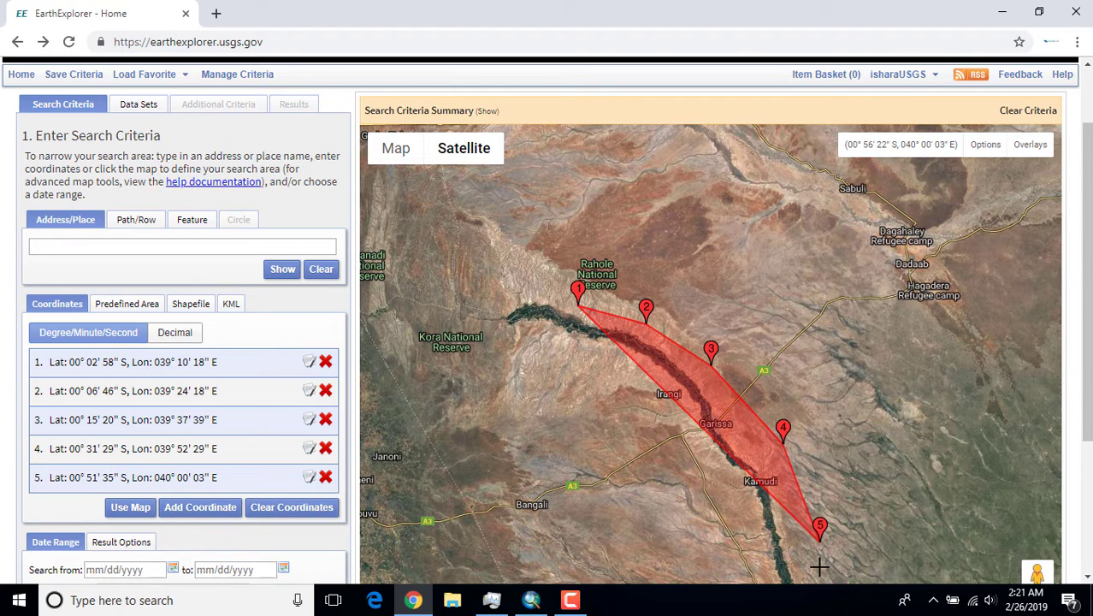
{"action": "left_click", "coordinate": [817, 565]}
{"action": "left_click", "coordinate": [743, 574]}
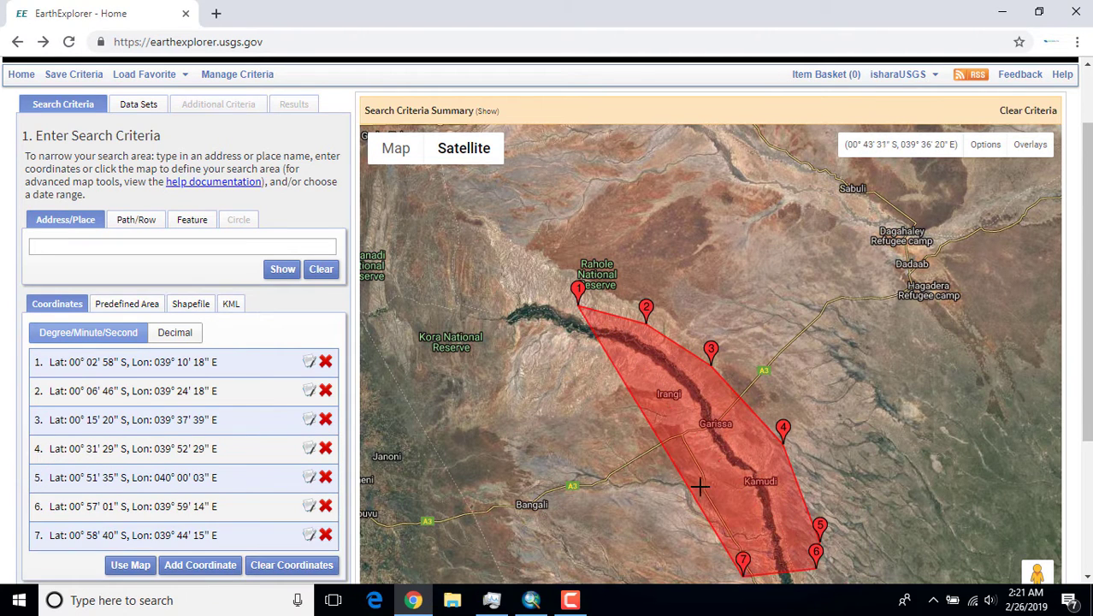
{"action": "left_click", "coordinate": [689, 482]}
Add seven more vertices up the river's west side to close the 15-point polygon
{"action": "left_click", "coordinate": [646, 421]}
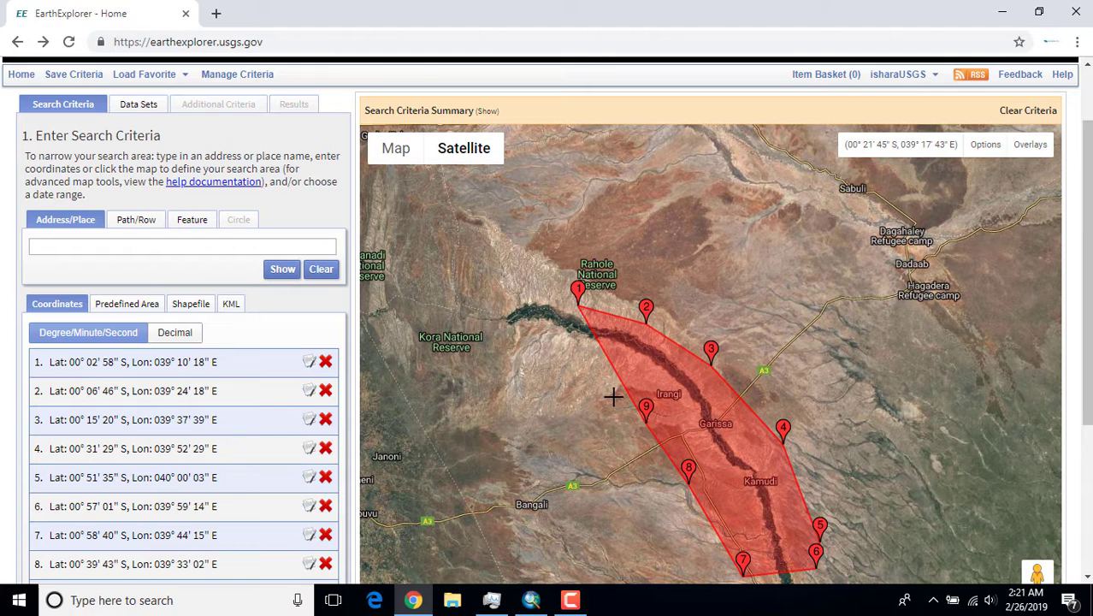
{"action": "left_click", "coordinate": [613, 395]}
{"action": "left_click", "coordinate": [565, 357]}
{"action": "left_click", "coordinate": [535, 343]}
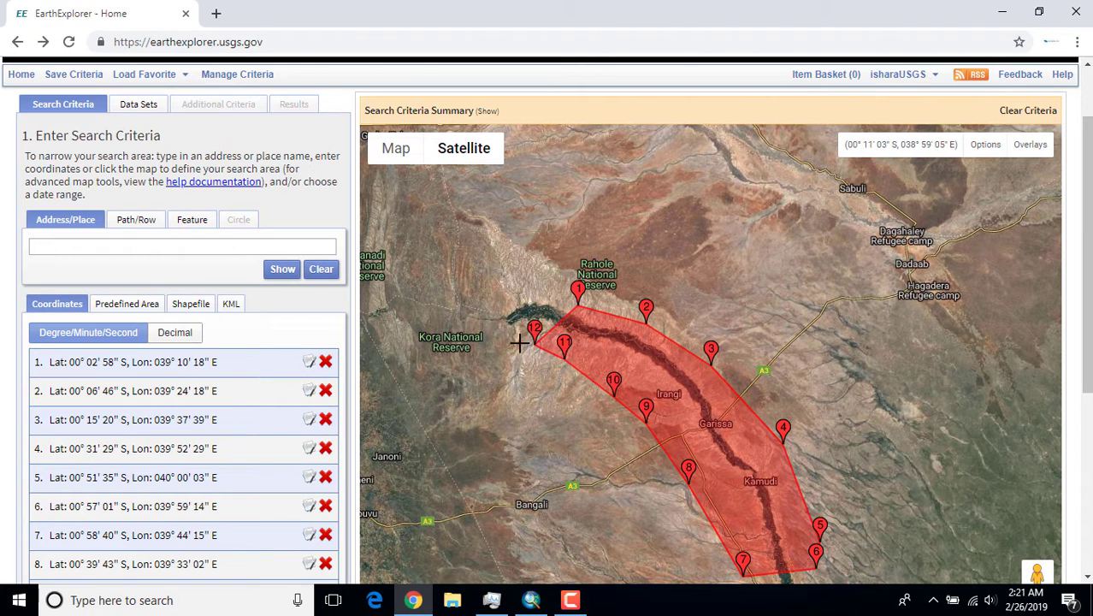
{"action": "left_click", "coordinate": [507, 334]}
{"action": "left_click", "coordinate": [492, 295]}
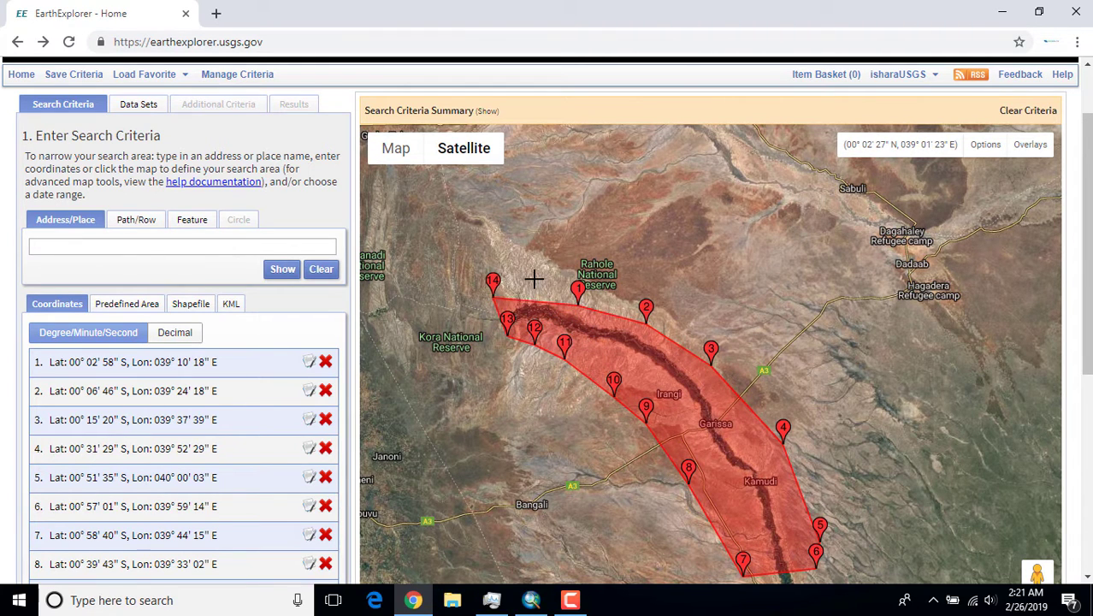
{"action": "left_click", "coordinate": [534, 278]}
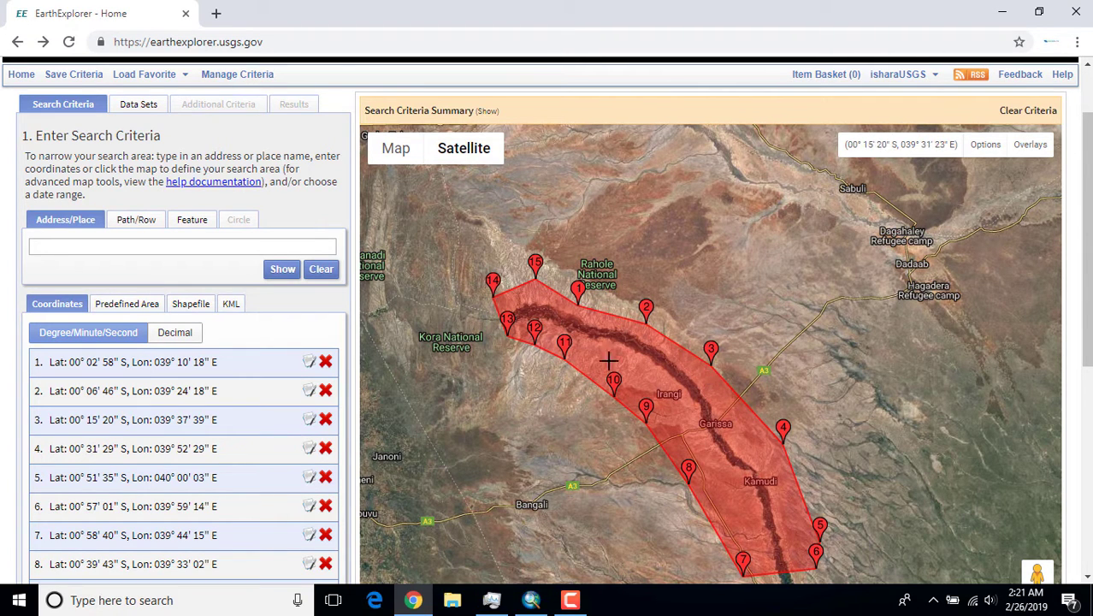
{"action": "scroll", "coordinate": [177, 277], "scroll_direction": "down", "scroll_amount": 5}
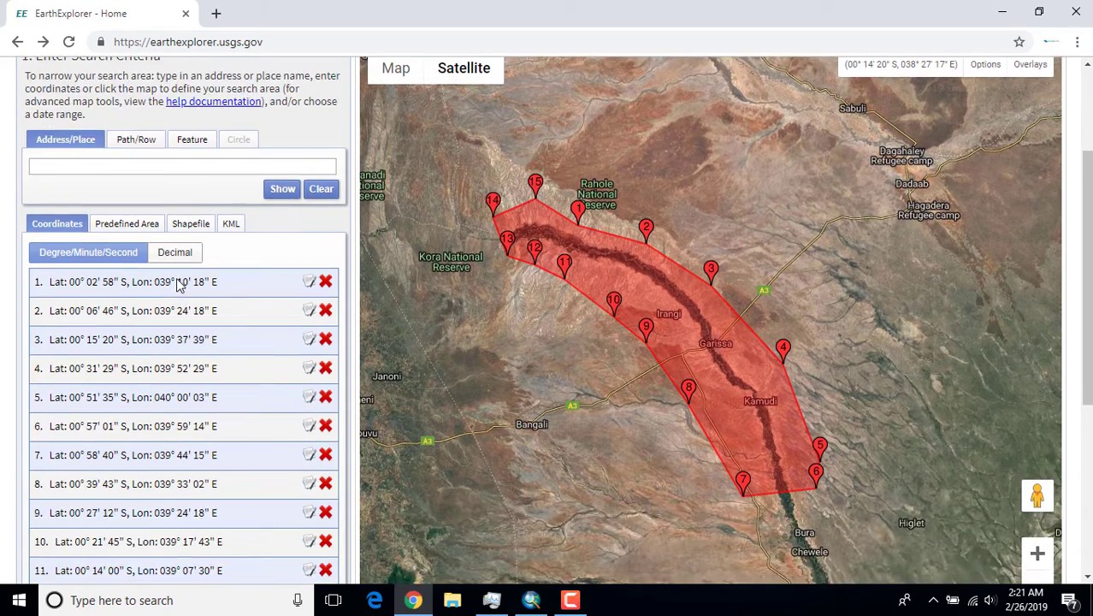
{"action": "scroll", "coordinate": [177, 278], "scroll_direction": "down", "scroll_amount": 1}
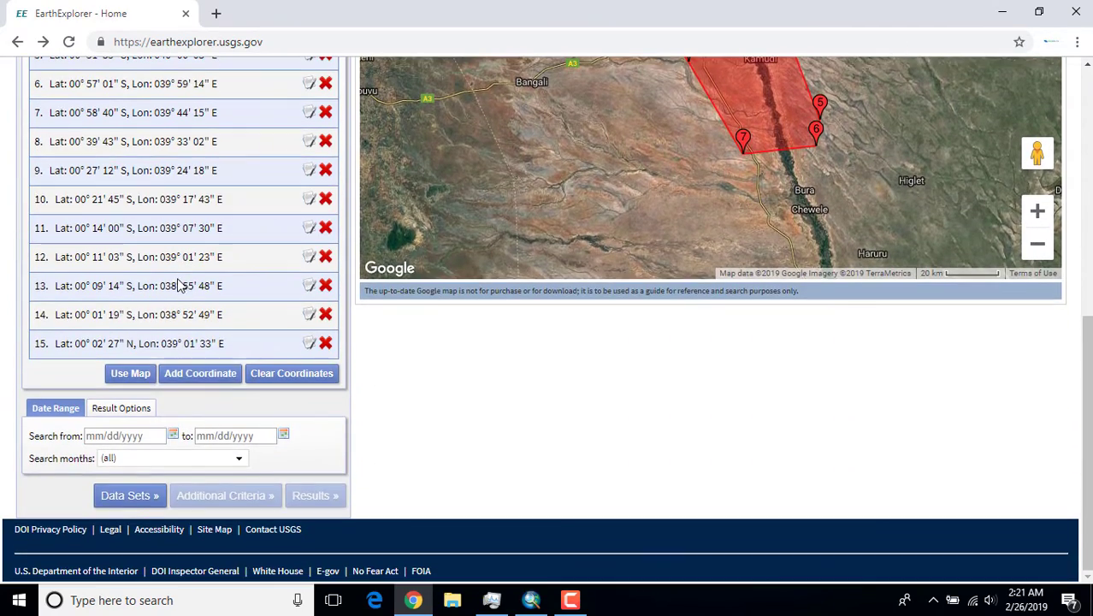
Tick SRTM Water Body Data under Data Sets > Digital Elevation > SRTM
{"action": "left_click", "coordinate": [130, 498]}
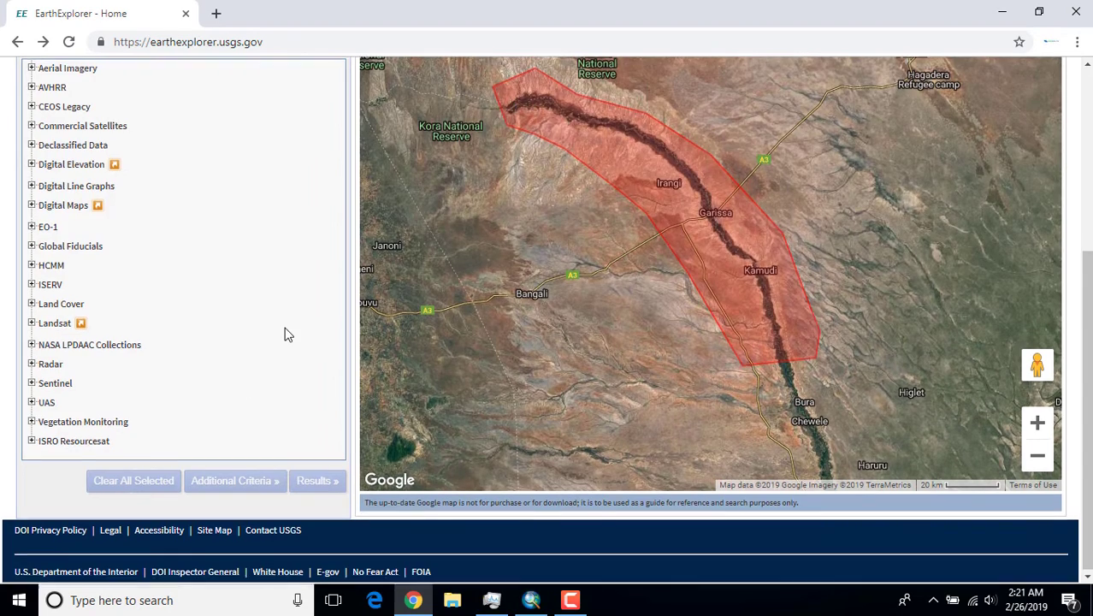
{"action": "scroll", "coordinate": [287, 335], "scroll_direction": "up", "scroll_amount": 2}
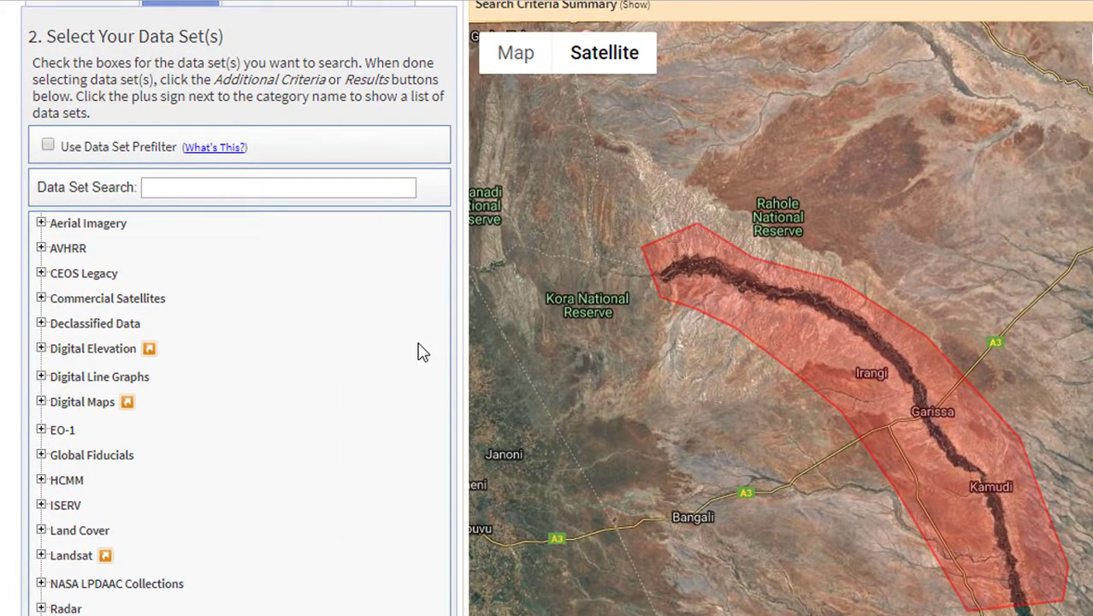
{"action": "left_click", "coordinate": [104, 352]}
{"action": "scroll", "coordinate": [156, 391], "scroll_direction": "down", "scroll_amount": 2}
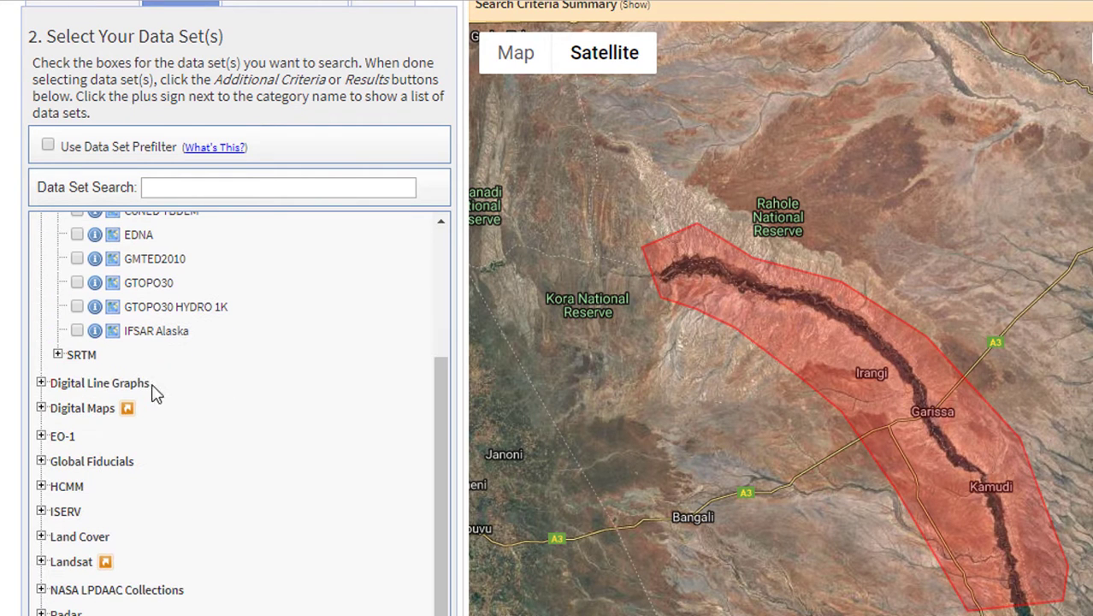
{"action": "left_click", "coordinate": [58, 355]}
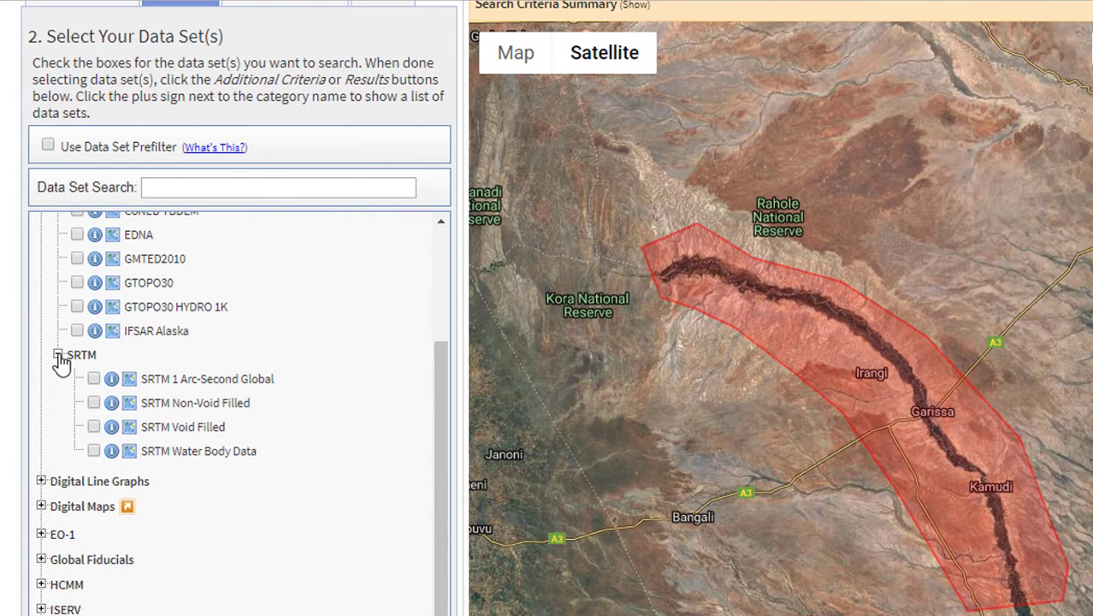
{"action": "left_click", "coordinate": [94, 451]}
{"action": "scroll", "coordinate": [299, 506], "scroll_direction": "down", "scroll_amount": 2}
{"action": "scroll", "coordinate": [411, 595], "scroll_direction": "down", "scroll_amount": 3}
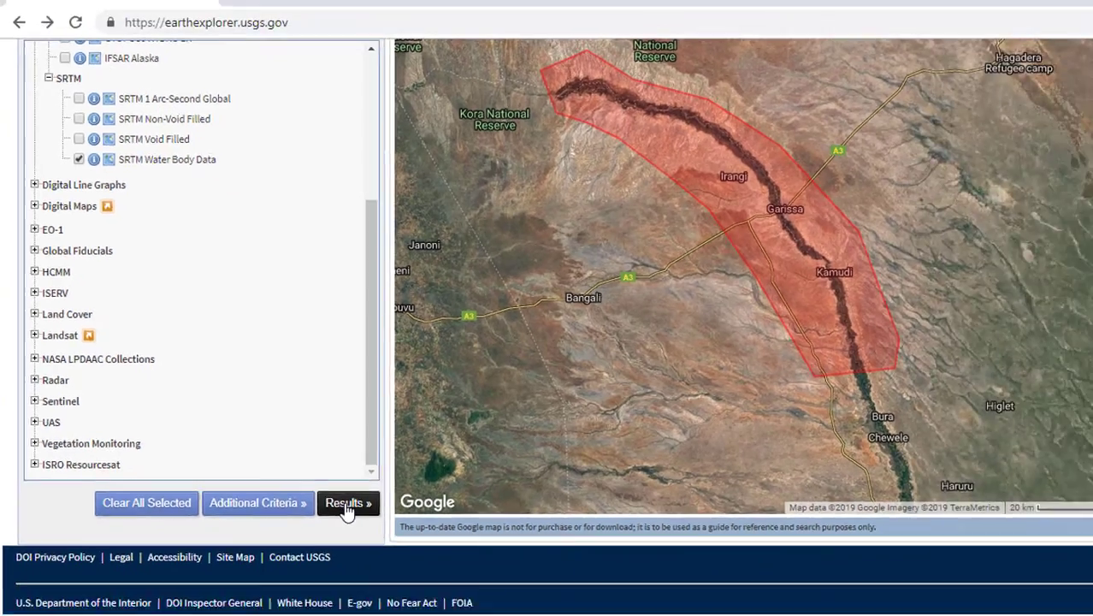
{"action": "left_click", "coordinate": [414, 552]}
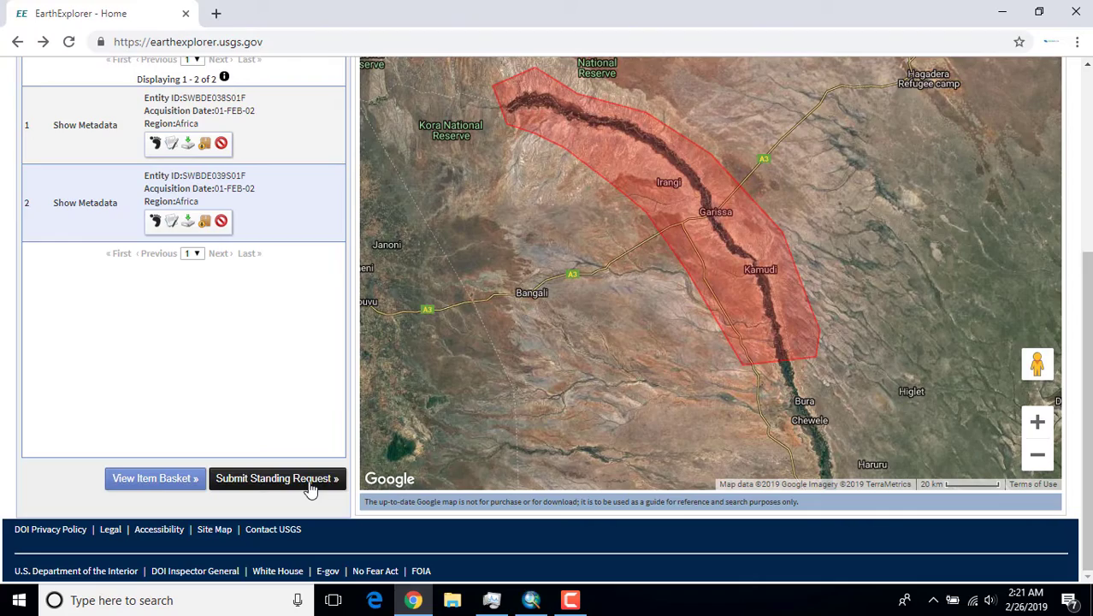
{"action": "scroll", "coordinate": [270, 428], "scroll_direction": "up", "scroll_amount": 2}
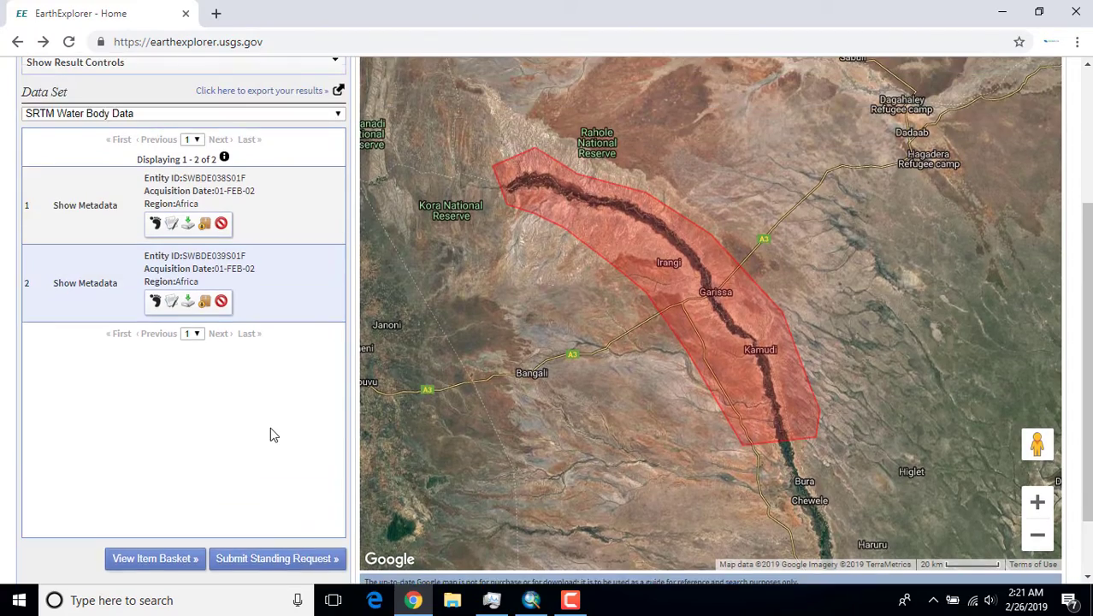
{"action": "scroll", "coordinate": [552, 462], "scroll_direction": "up", "scroll_amount": 1}
{"action": "scroll", "coordinate": [553, 461], "scroll_direction": "down", "scroll_amount": 3}
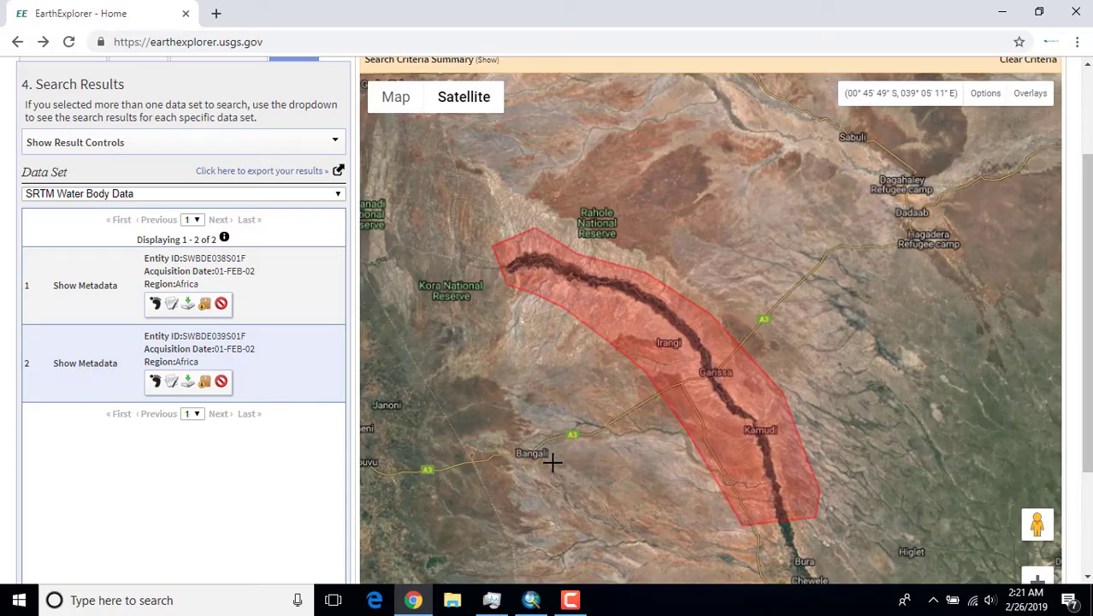
{"action": "scroll", "coordinate": [221, 481], "scroll_direction": "up", "scroll_amount": 2}
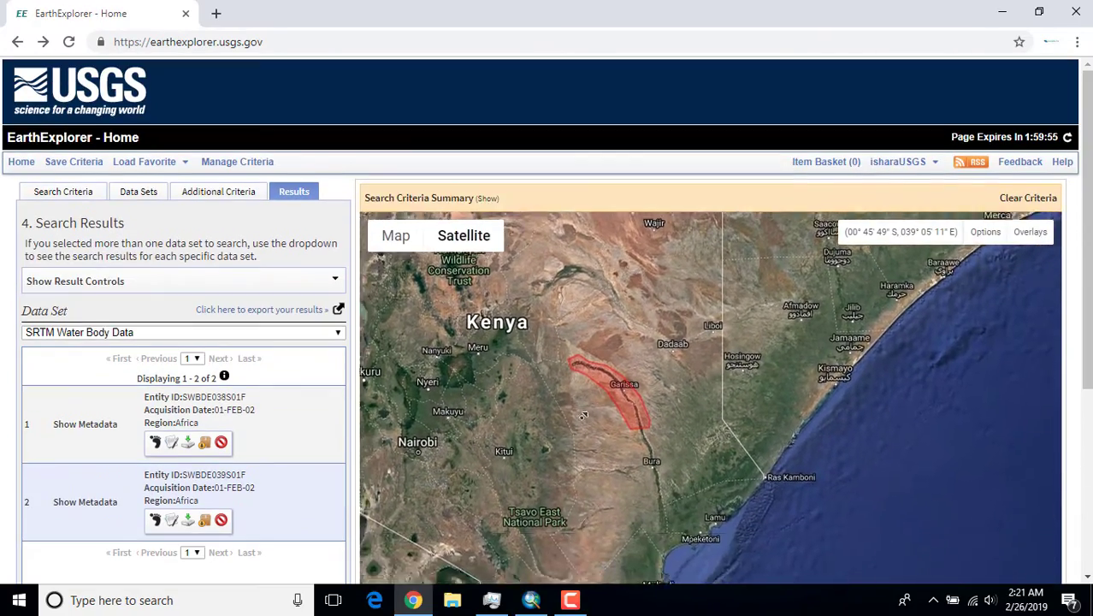
{"action": "scroll", "coordinate": [221, 481], "scroll_direction": "down", "scroll_amount": 1}
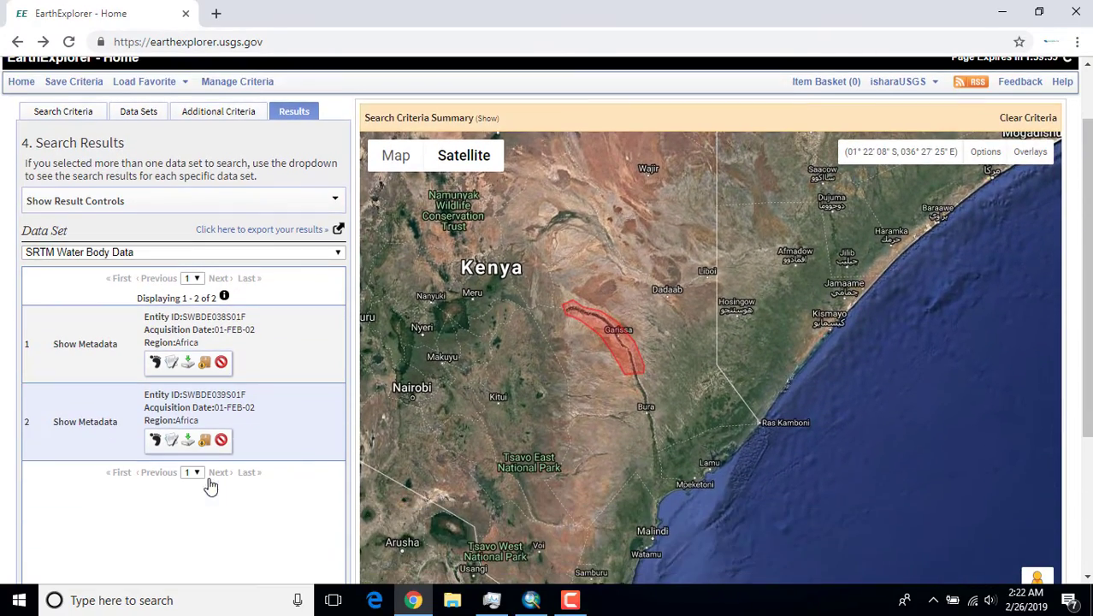
Show only result 2's SWBDE039S01F footprint on the map, hiding result 1's footprint
{"action": "left_click", "coordinate": [156, 362]}
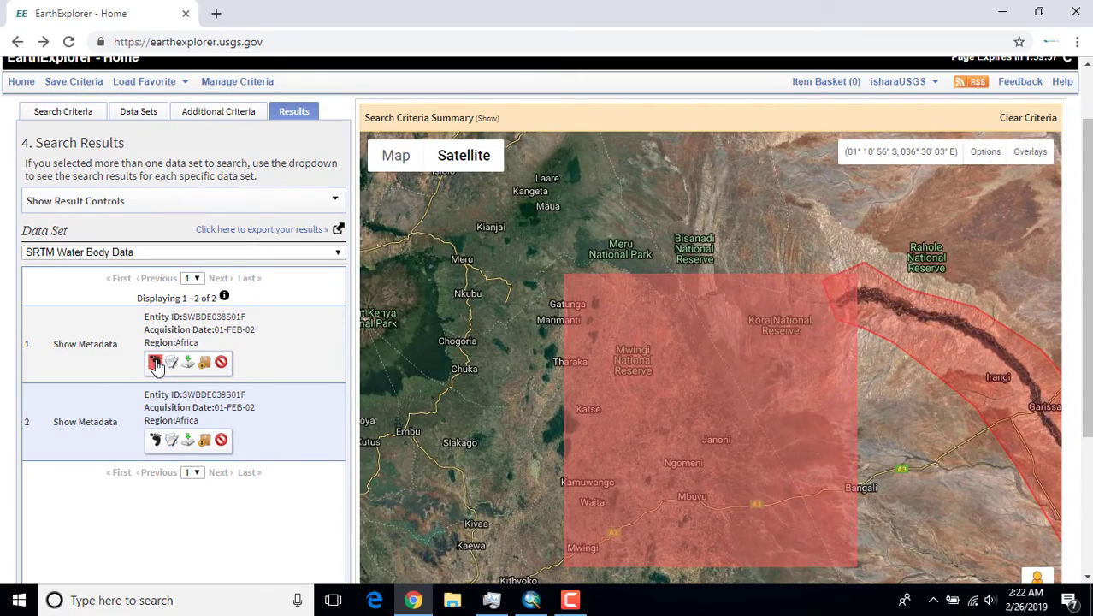
{"action": "scroll", "coordinate": [721, 422], "scroll_direction": "down", "scroll_amount": 1}
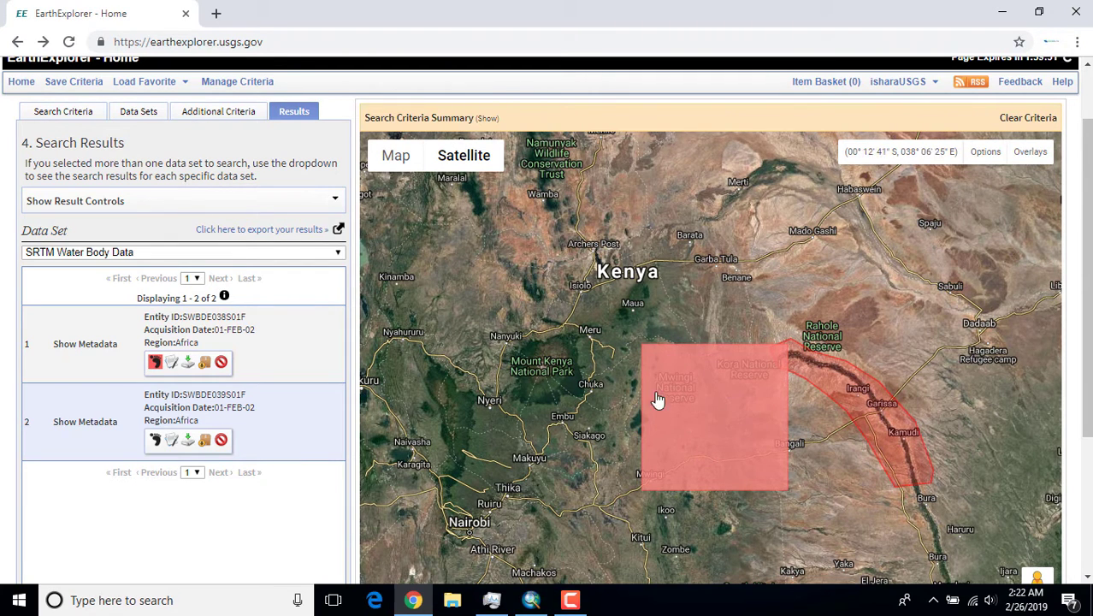
{"action": "left_click", "coordinate": [155, 441]}
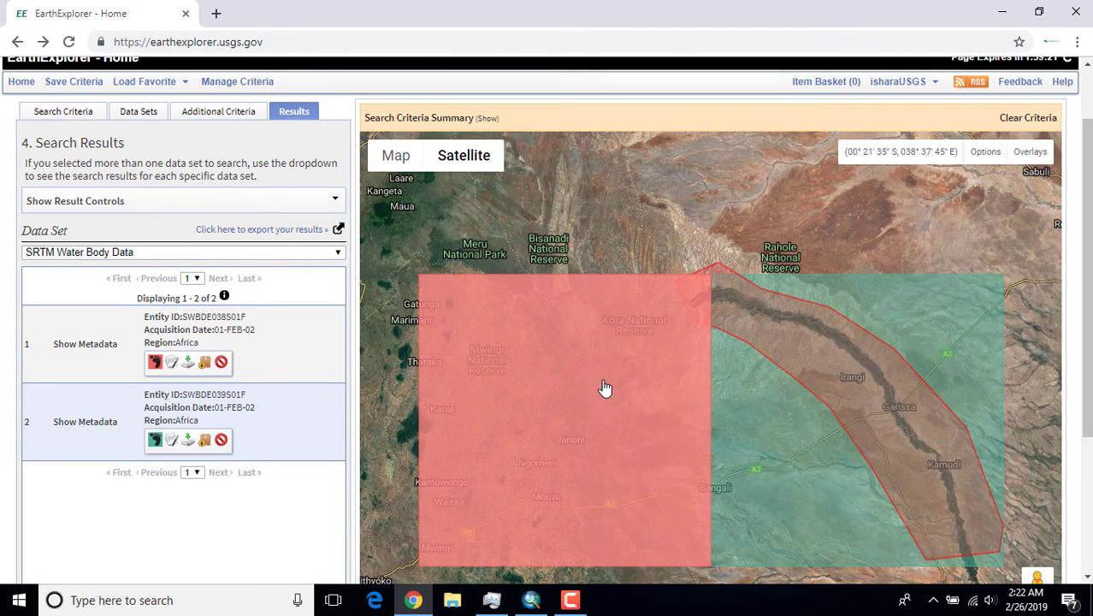
{"action": "scroll", "coordinate": [605, 388], "scroll_direction": "up", "scroll_amount": 1}
{"action": "scroll", "coordinate": [605, 388], "scroll_direction": "down", "scroll_amount": 2}
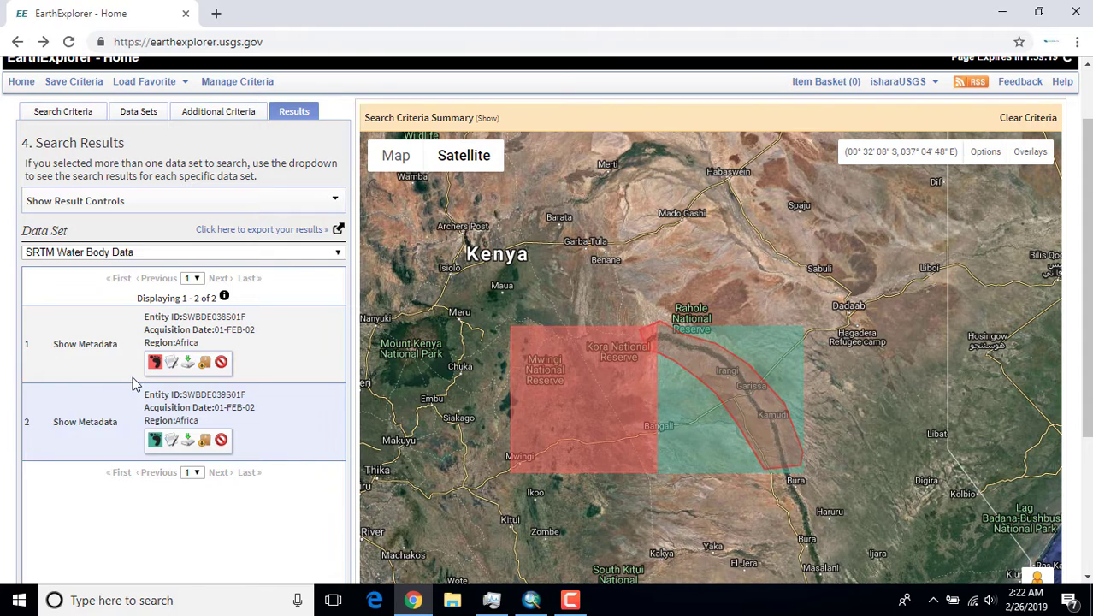
{"action": "left_click", "coordinate": [155, 363]}
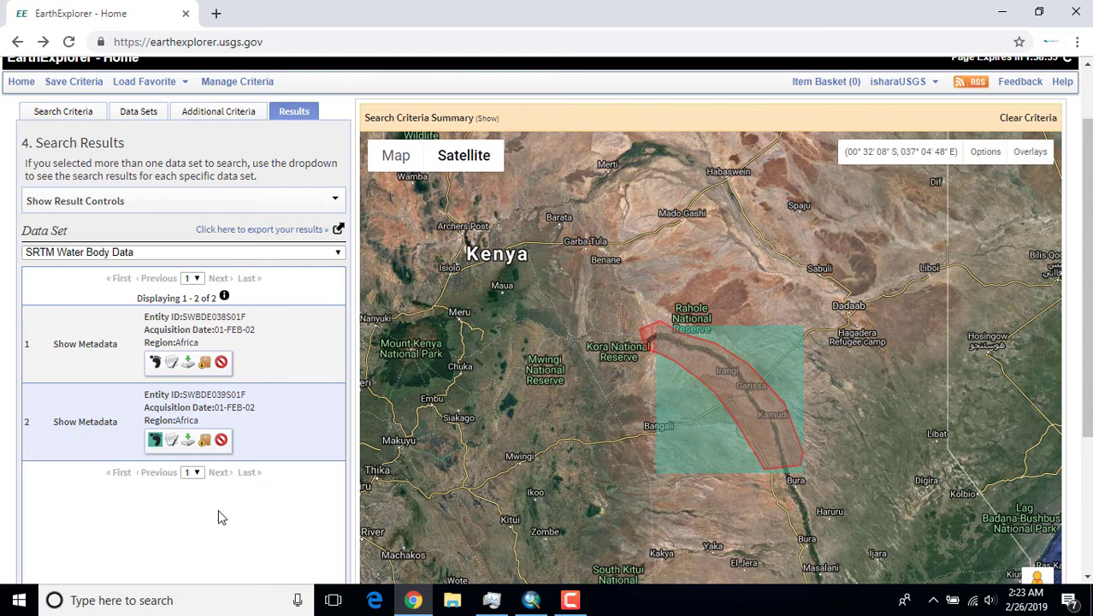
Download result 2's Standard Format file e039s01f.zip and extract it with WinRAR
{"action": "left_click", "coordinate": [188, 441]}
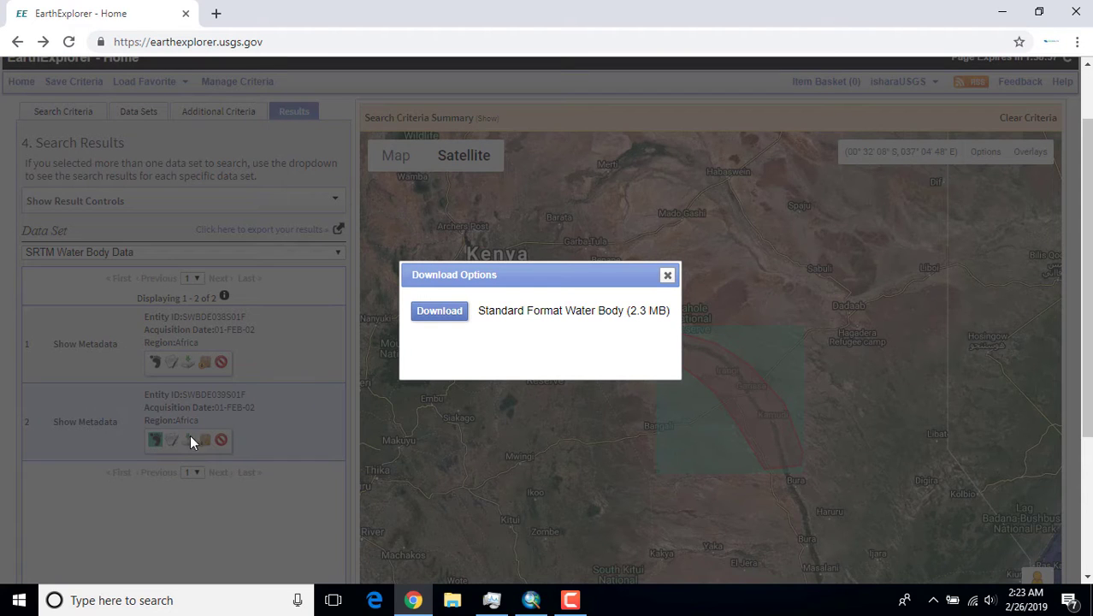
{"action": "left_click", "coordinate": [443, 315]}
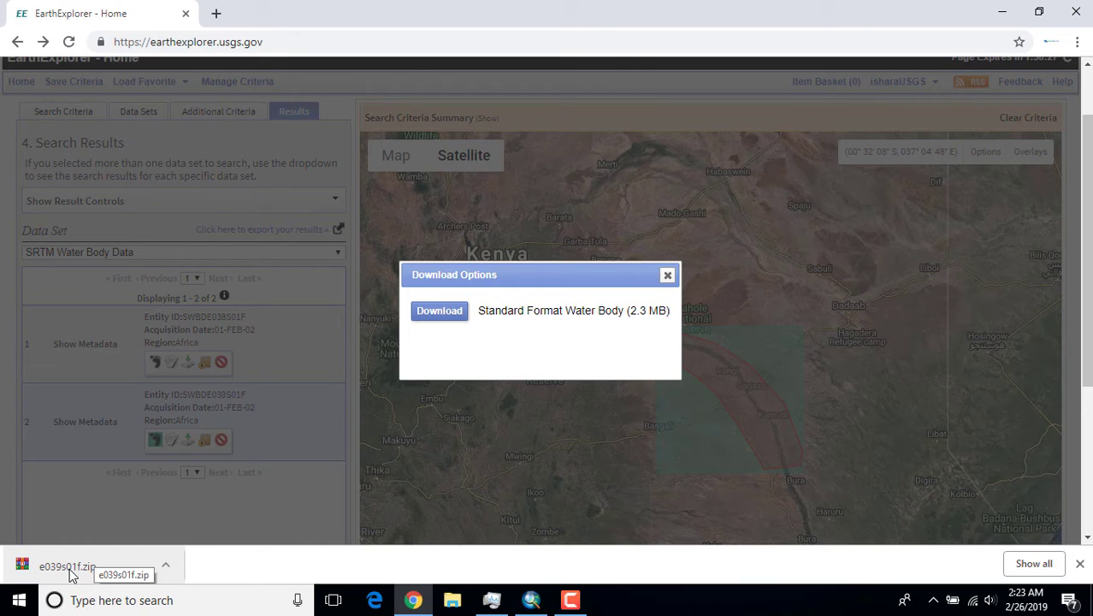
{"action": "left_click", "coordinate": [117, 566]}
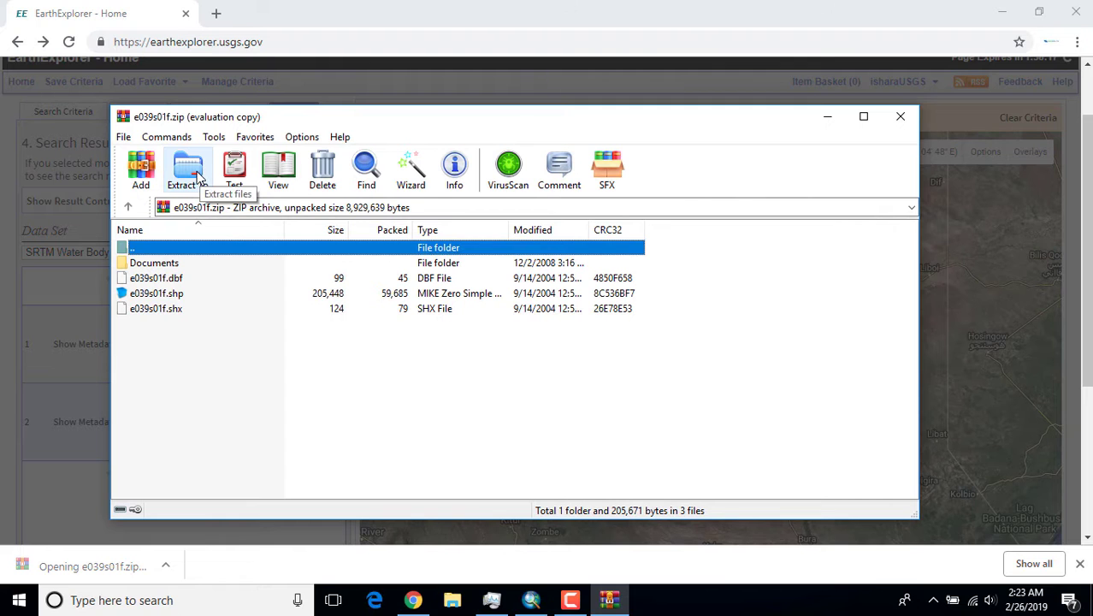
{"action": "left_click", "coordinate": [196, 173]}
{"action": "key", "text": "Escape"}
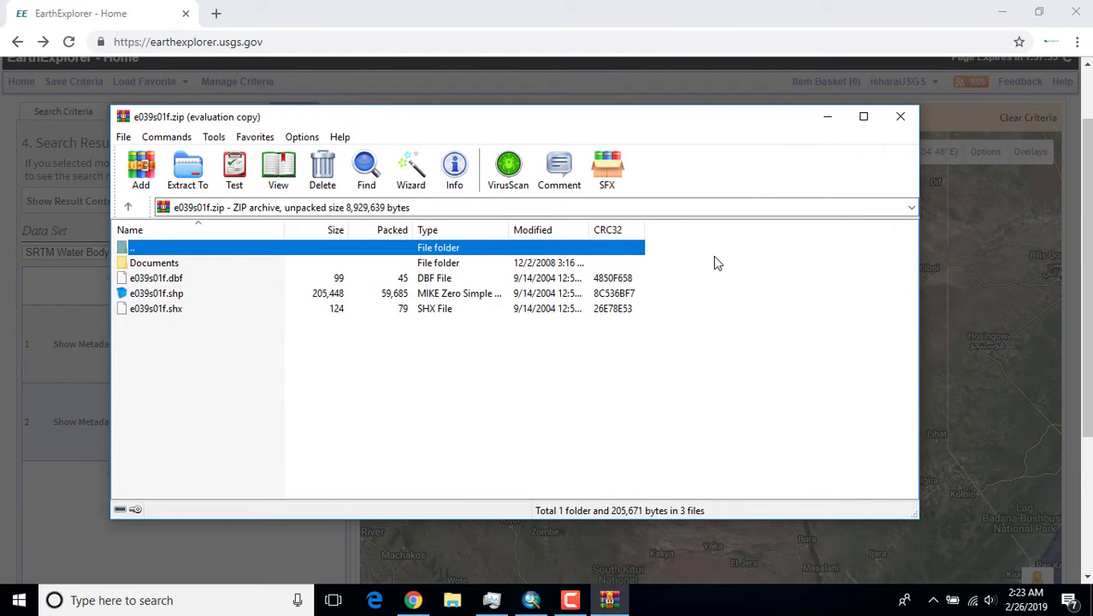
{"action": "left_click", "coordinate": [898, 119]}
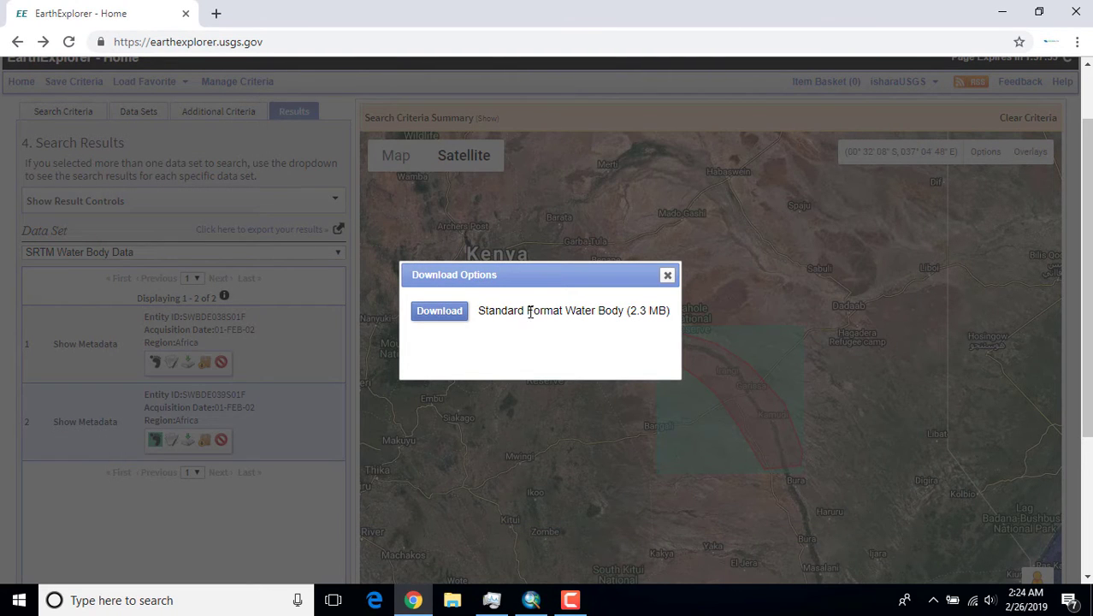
Close Download Options and return to ArcMap's OpenStreetMap world map, nudging the view right
{"action": "left_click", "coordinate": [667, 275]}
{"action": "left_click", "coordinate": [531, 603]}
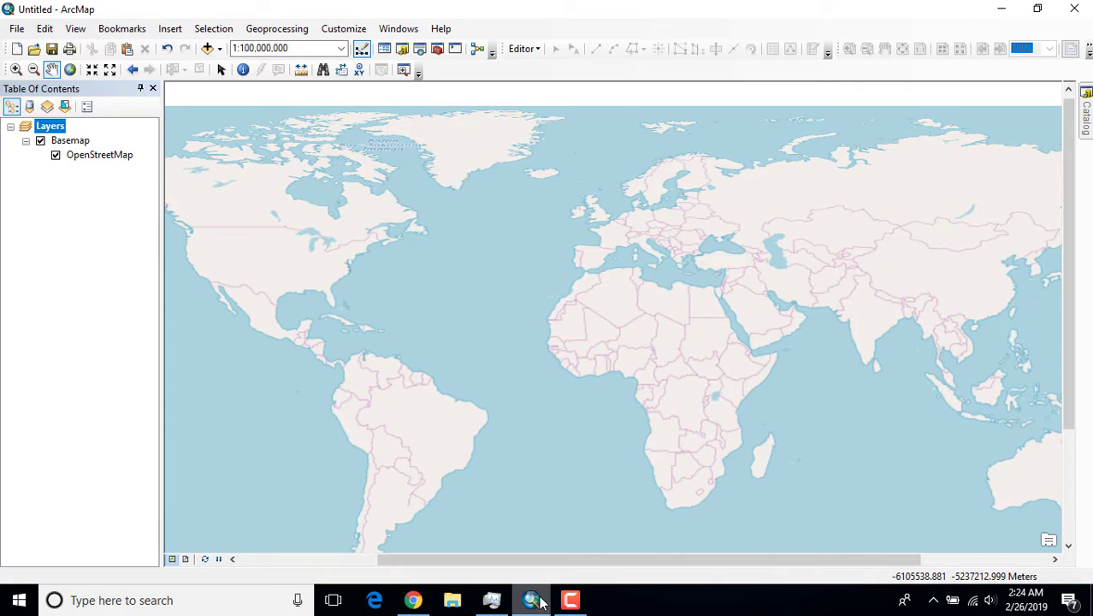
{"action": "left_click_drag", "start_coordinate": [531, 322], "coordinate": [566, 324]}
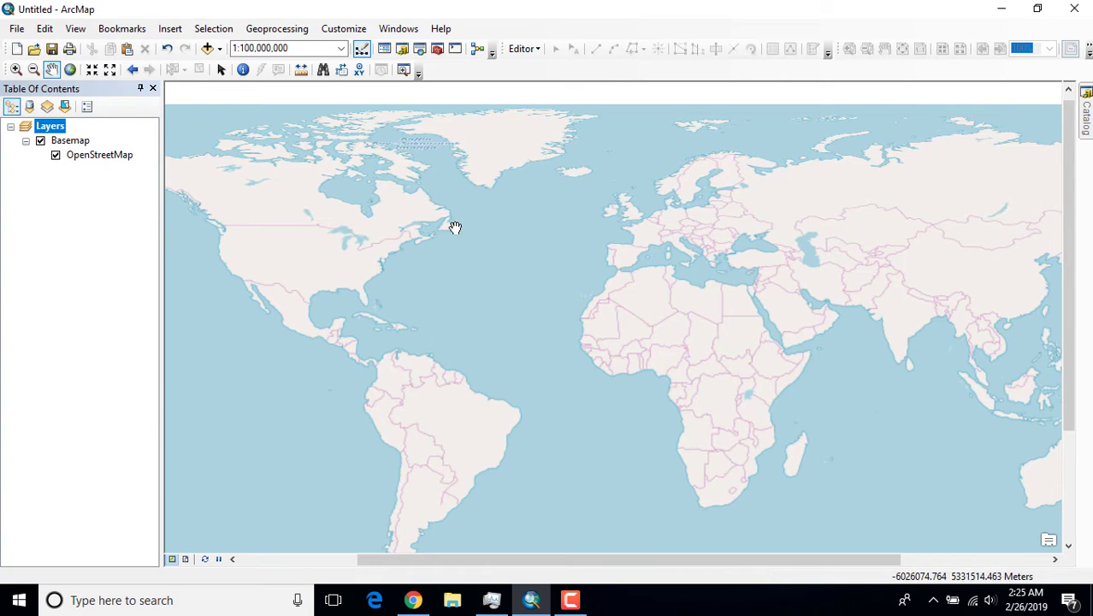
Set the Layers data frame's coordinate system to Geographic > World > WGS 1984
{"action": "right_click", "coordinate": [55, 127]}
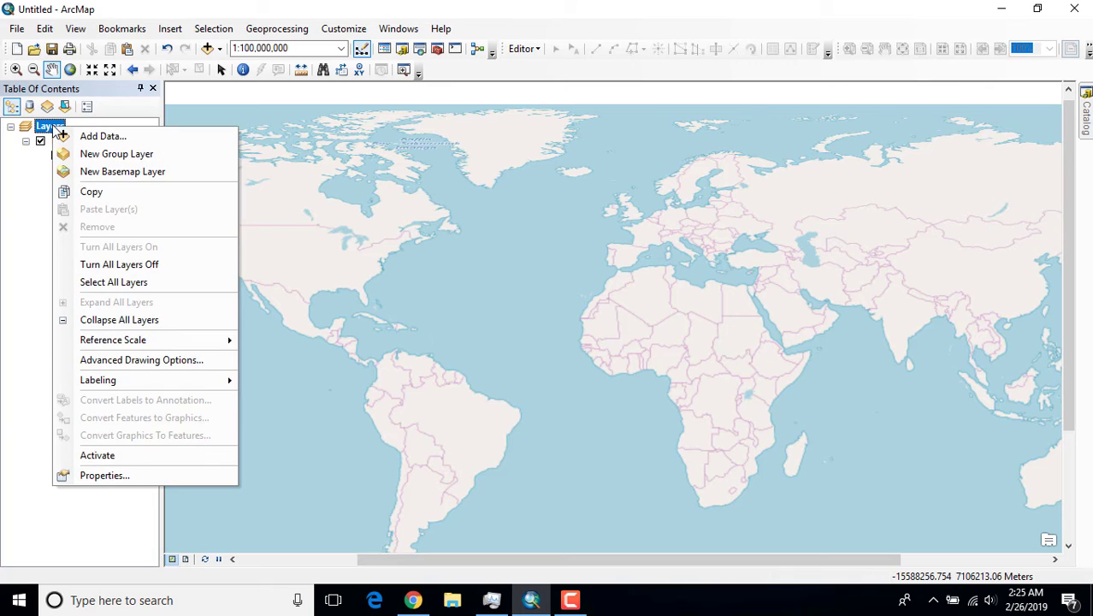
{"action": "left_click", "coordinate": [157, 475]}
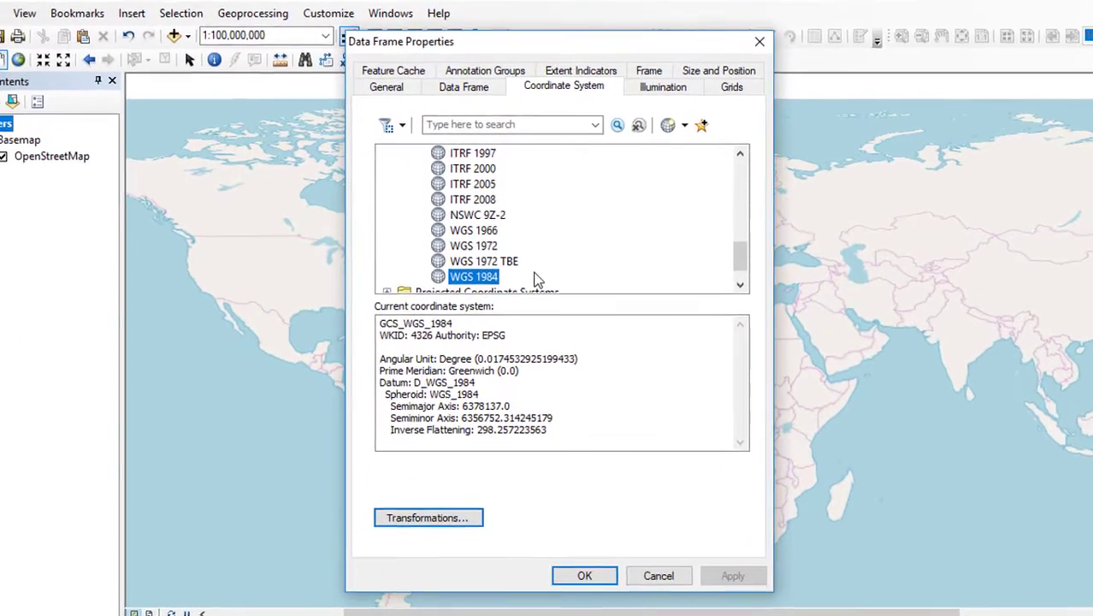
{"action": "scroll", "coordinate": [529, 265], "scroll_direction": "up", "scroll_amount": 3}
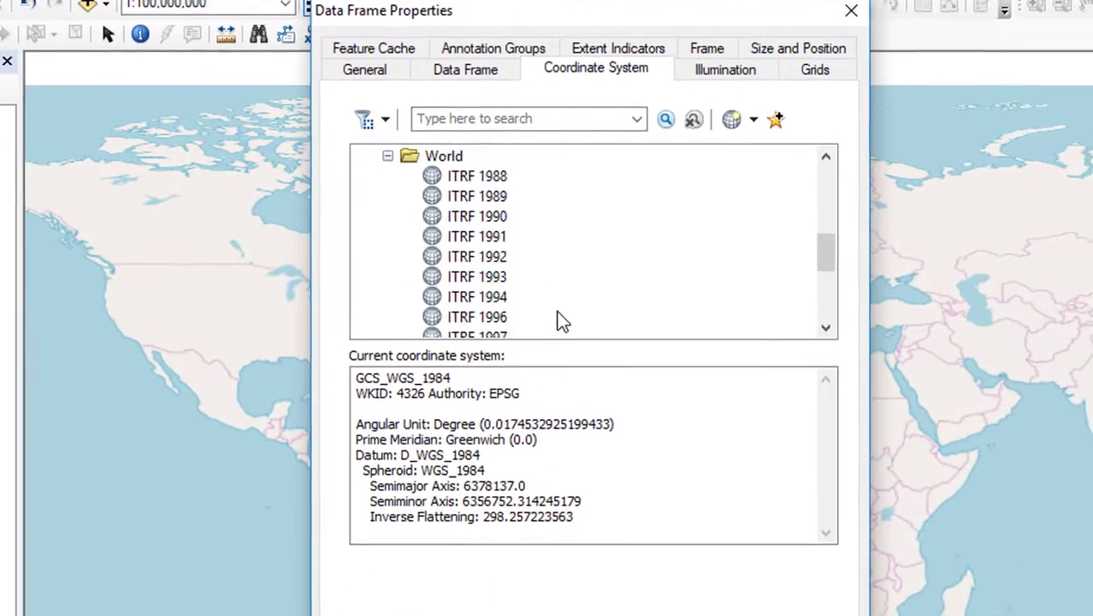
{"action": "scroll", "coordinate": [560, 320], "scroll_direction": "up", "scroll_amount": 3}
{"action": "scroll", "coordinate": [400, 317], "scroll_direction": "down", "scroll_amount": 3}
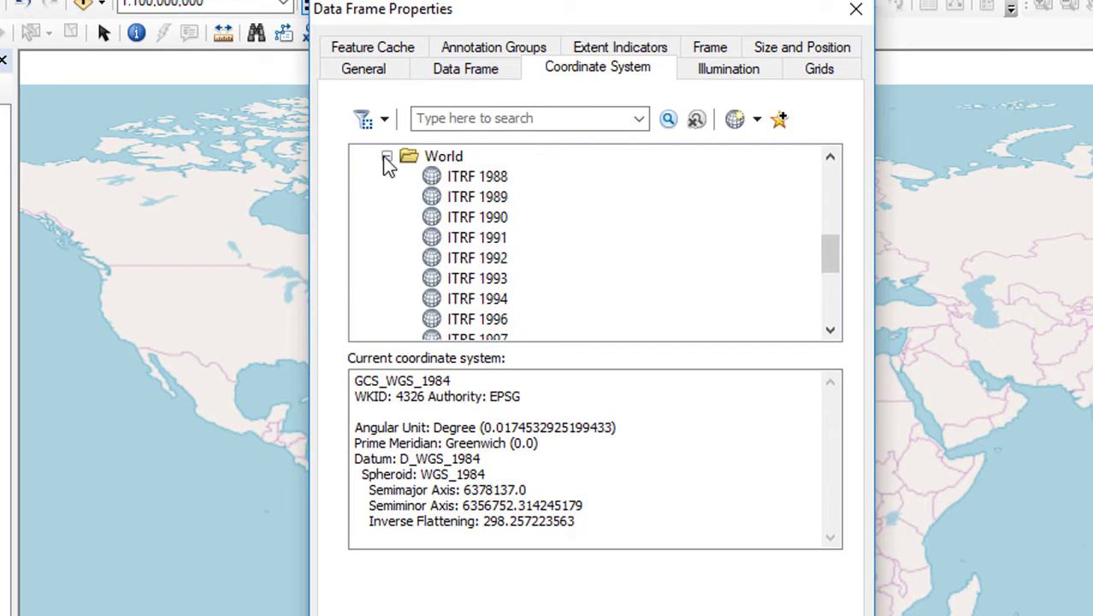
{"action": "left_click", "coordinate": [387, 158]}
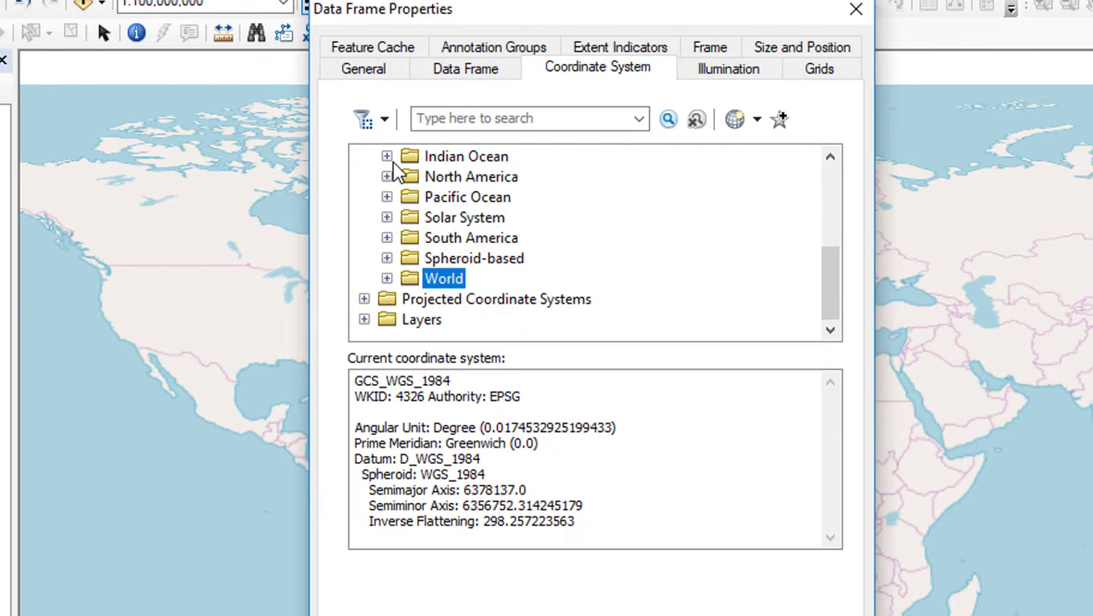
{"action": "scroll", "coordinate": [421, 205], "scroll_direction": "up", "scroll_amount": 3}
{"action": "left_click", "coordinate": [368, 157]}
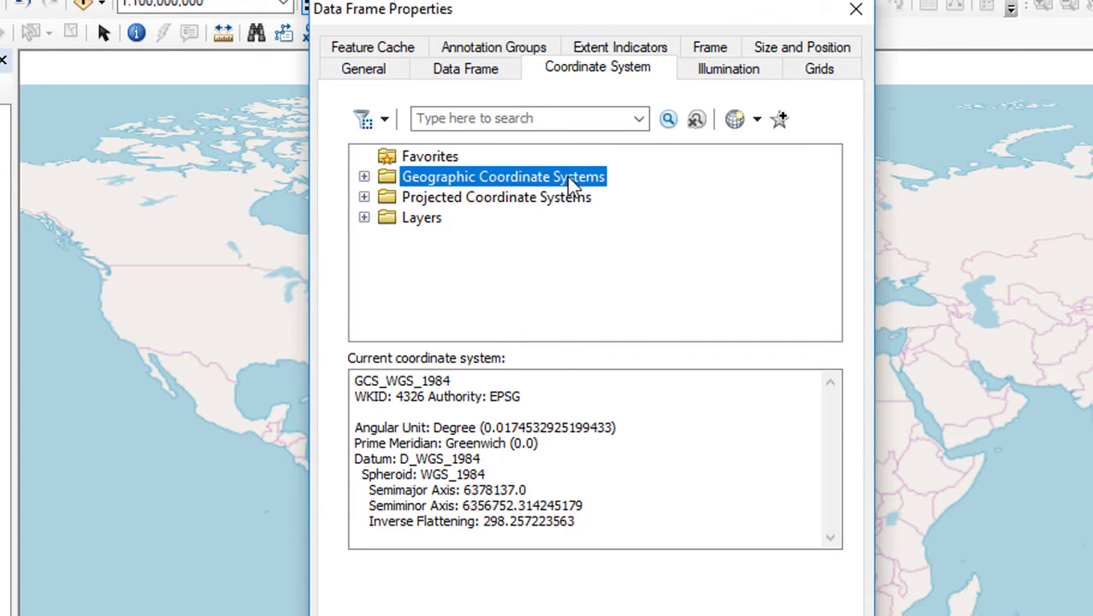
{"action": "double_click", "coordinate": [477, 181]}
{"action": "scroll", "coordinate": [475, 291], "scroll_direction": "down", "scroll_amount": 3}
{"action": "double_click", "coordinate": [444, 280]}
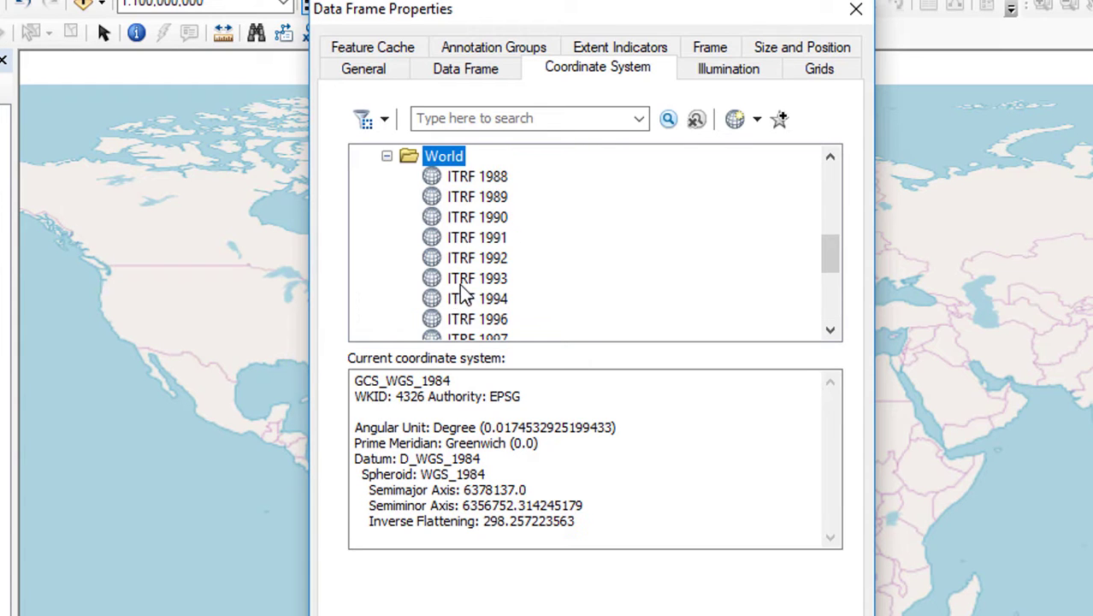
{"action": "scroll", "coordinate": [475, 291], "scroll_direction": "down", "scroll_amount": 4}
{"action": "left_click", "coordinate": [479, 279]}
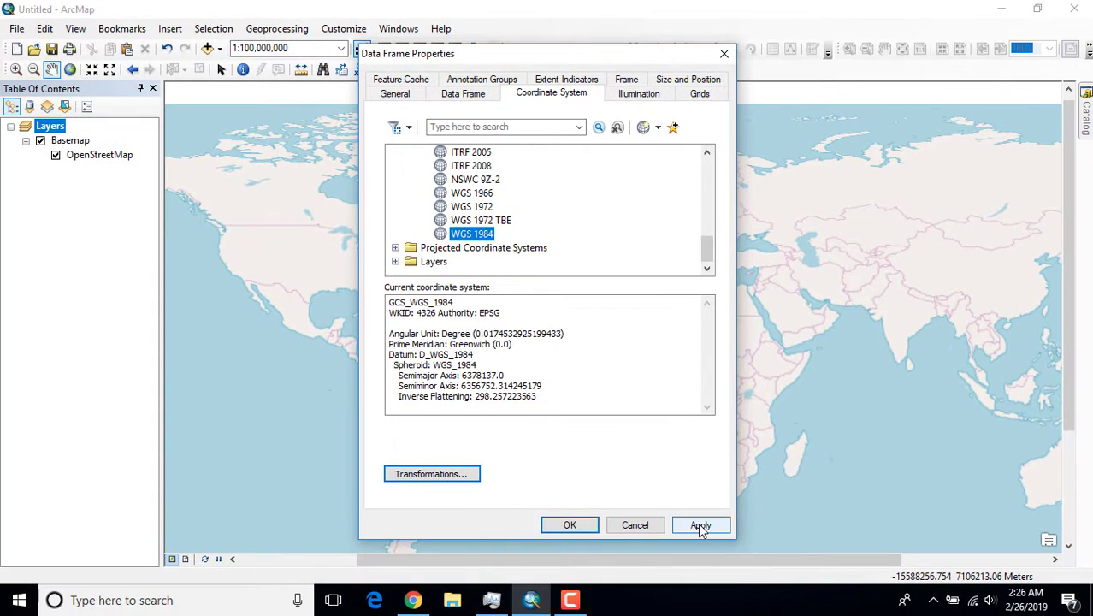
{"action": "left_click", "coordinate": [700, 525]}
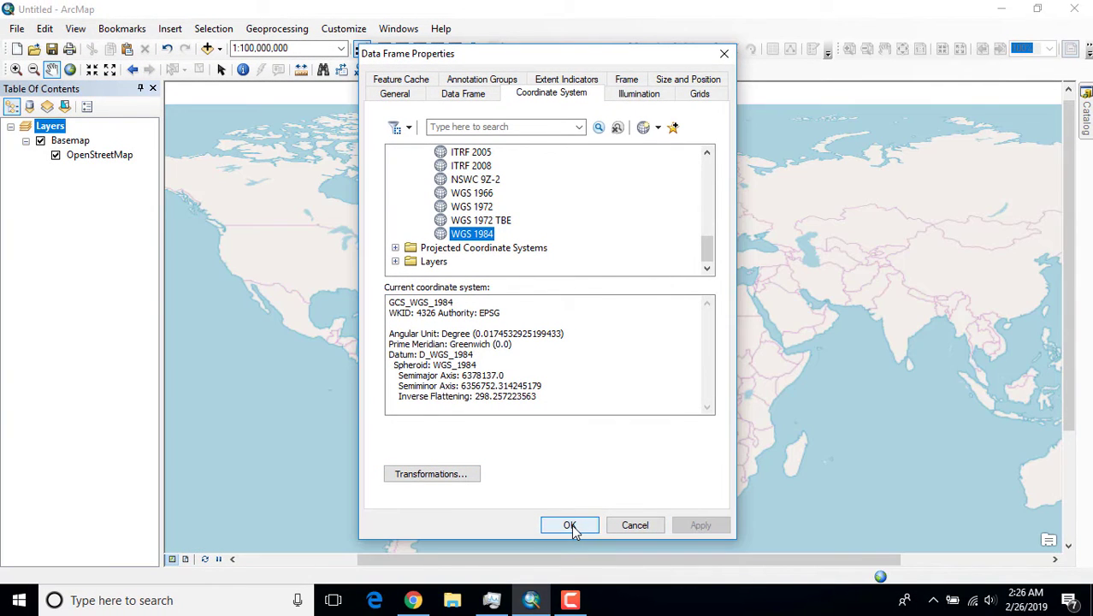
{"action": "left_click", "coordinate": [570, 524]}
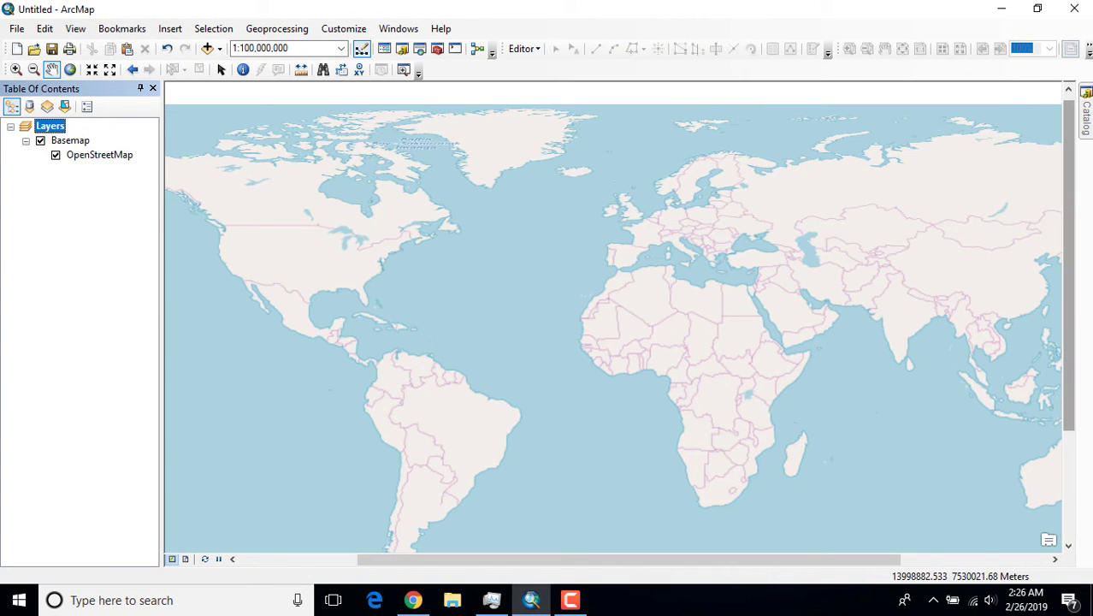
Drag e039s01f.shp from the Download Water Bodies USGS folder onto the map, accepting the spatial reference warning
{"action": "left_click", "coordinate": [1087, 115]}
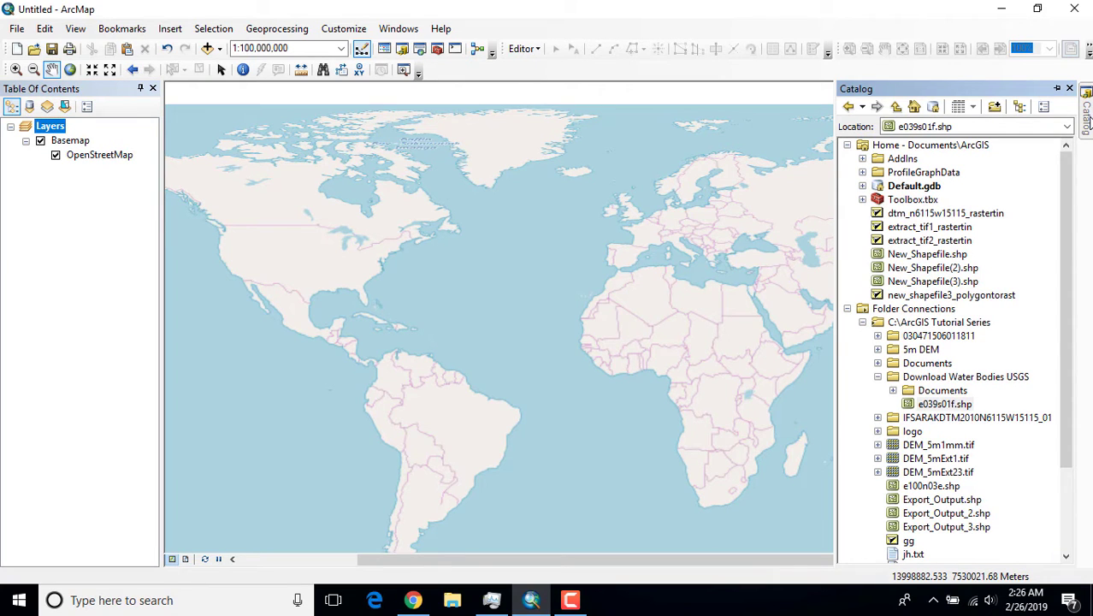
{"action": "left_click", "coordinate": [948, 379]}
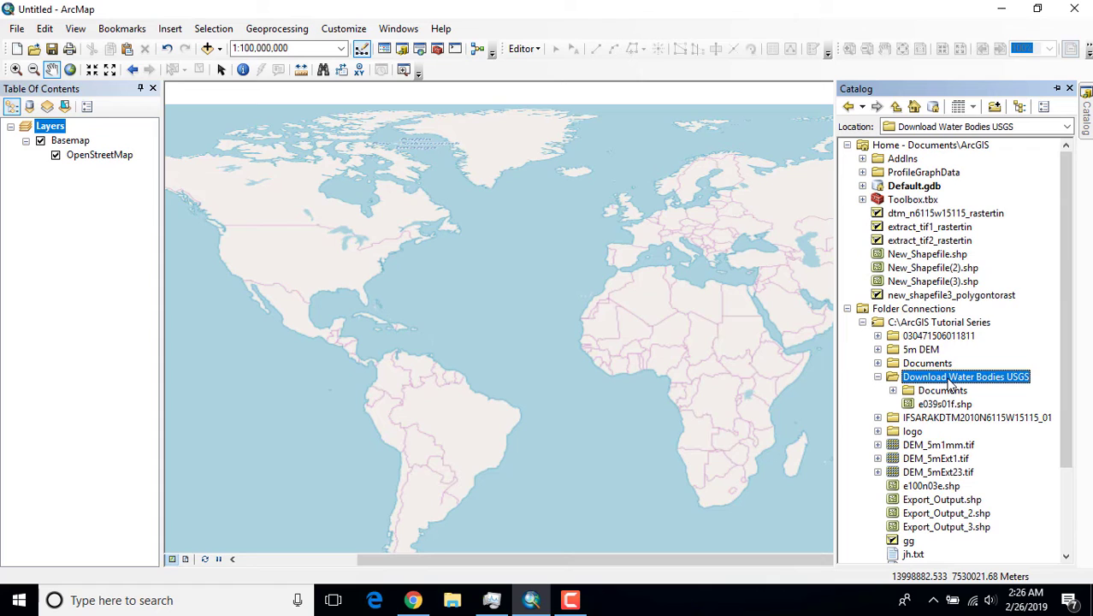
{"action": "left_click", "coordinate": [945, 404]}
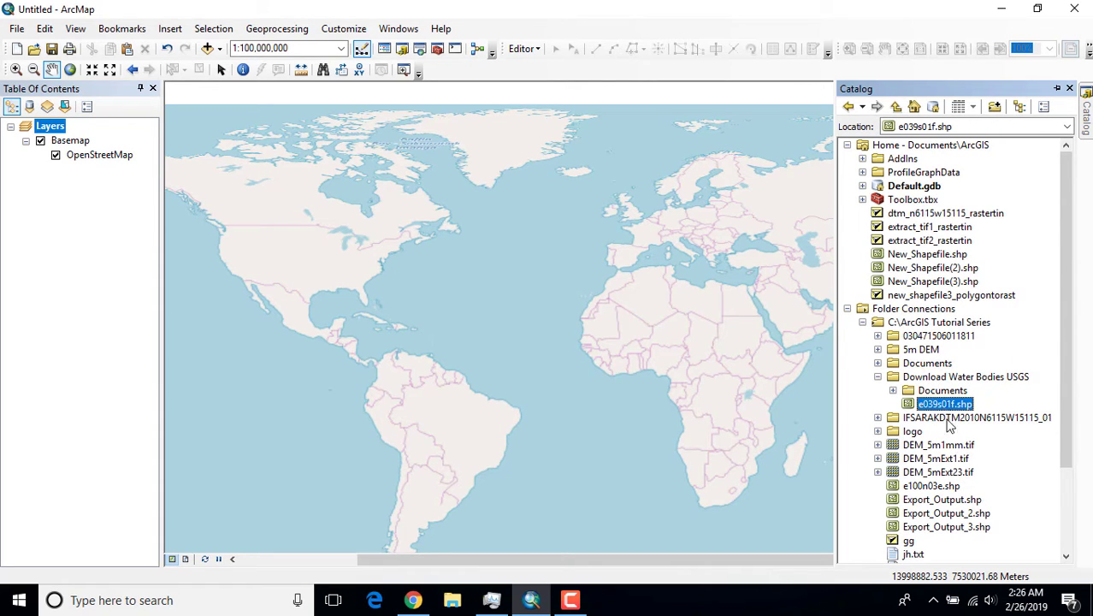
{"action": "left_click_drag", "start_coordinate": [944, 405], "coordinate": [108, 137]}
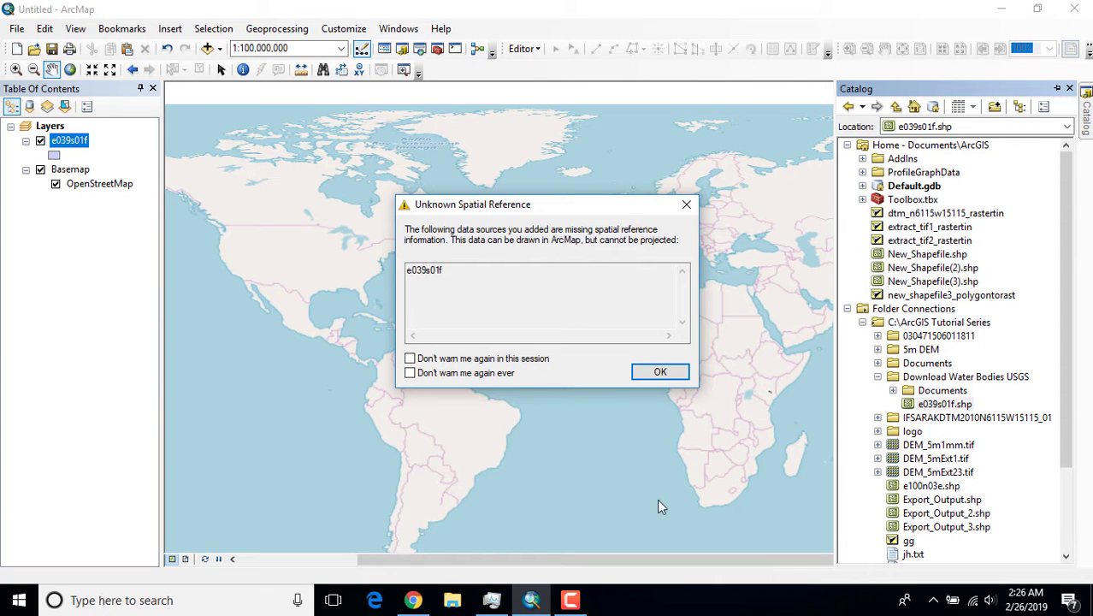
{"action": "left_click", "coordinate": [658, 372]}
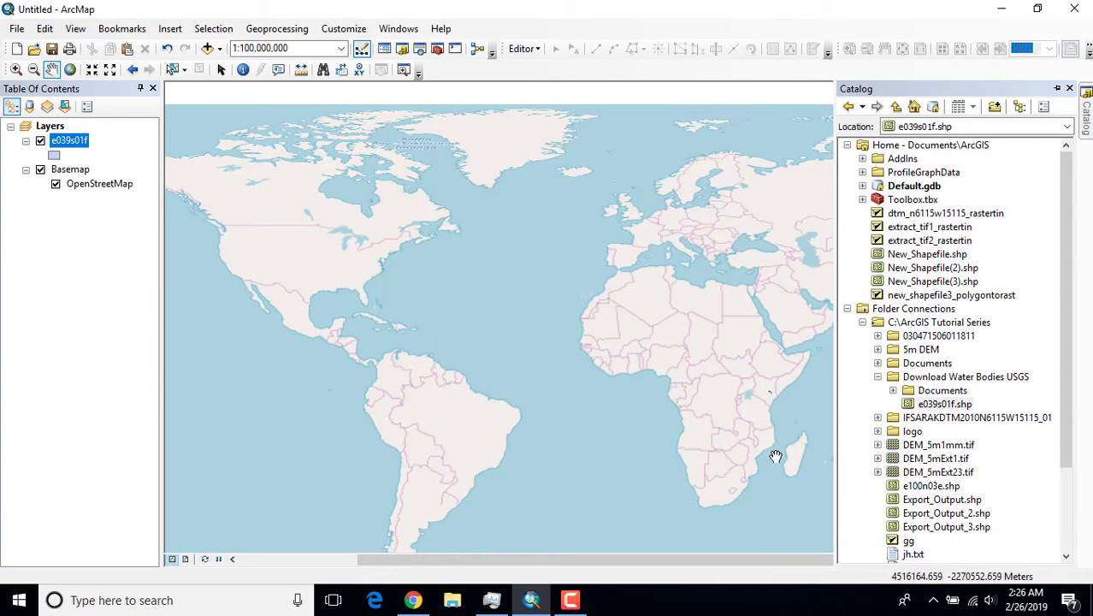
Zoom to about 1:200,000 on the e039s01f river polygons north-west of Garissa
{"action": "left_click_drag", "start_coordinate": [572, 349], "coordinate": [419, 327]}
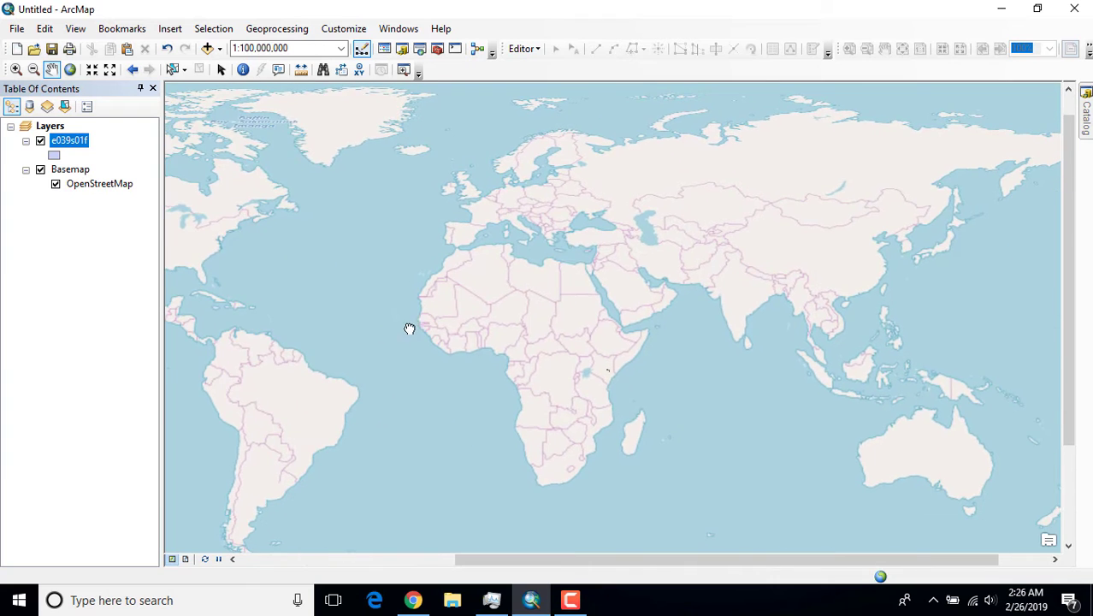
{"action": "scroll", "coordinate": [603, 379], "scroll_direction": "up", "scroll_amount": 5}
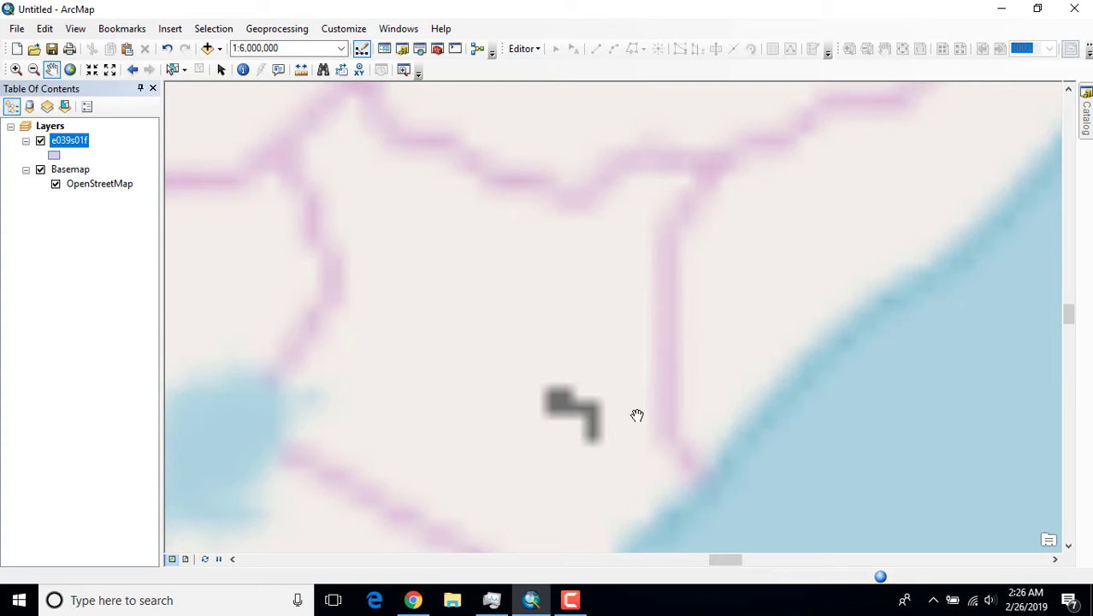
{"action": "scroll", "coordinate": [597, 417], "scroll_direction": "up", "scroll_amount": 5}
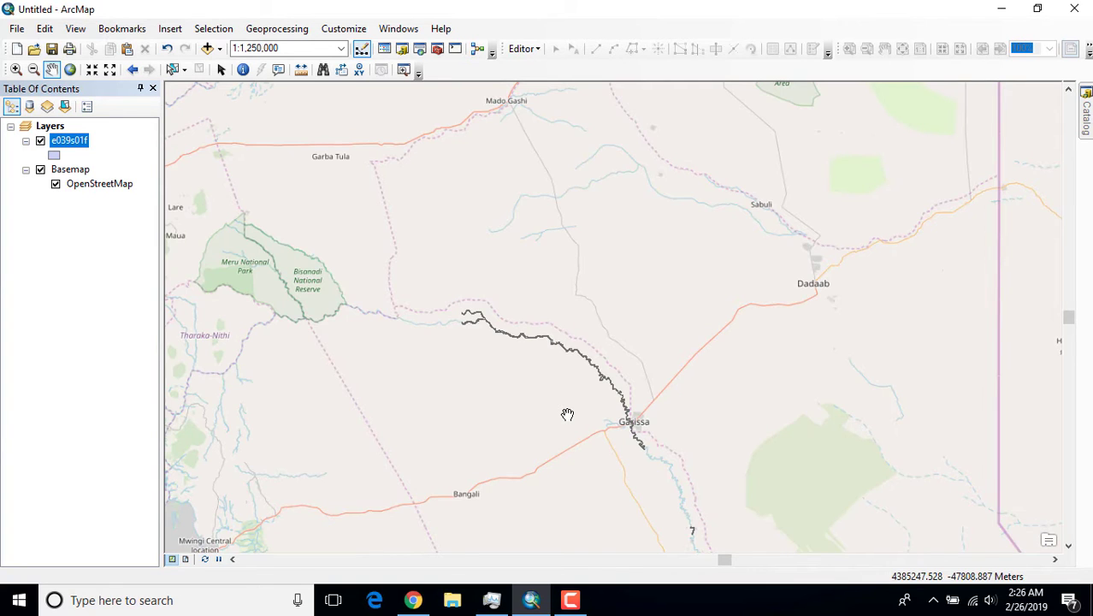
{"action": "scroll", "coordinate": [569, 408], "scroll_direction": "up", "scroll_amount": 4}
{"action": "scroll", "coordinate": [573, 407], "scroll_direction": "down", "scroll_amount": 1}
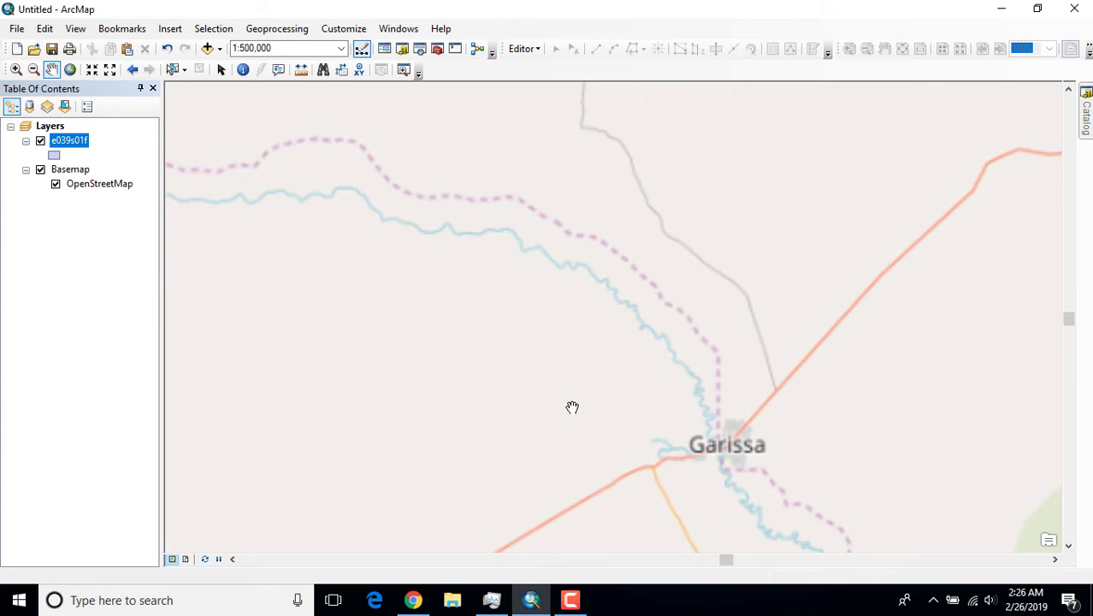
{"action": "left_click_drag", "start_coordinate": [572, 407], "coordinate": [564, 447]}
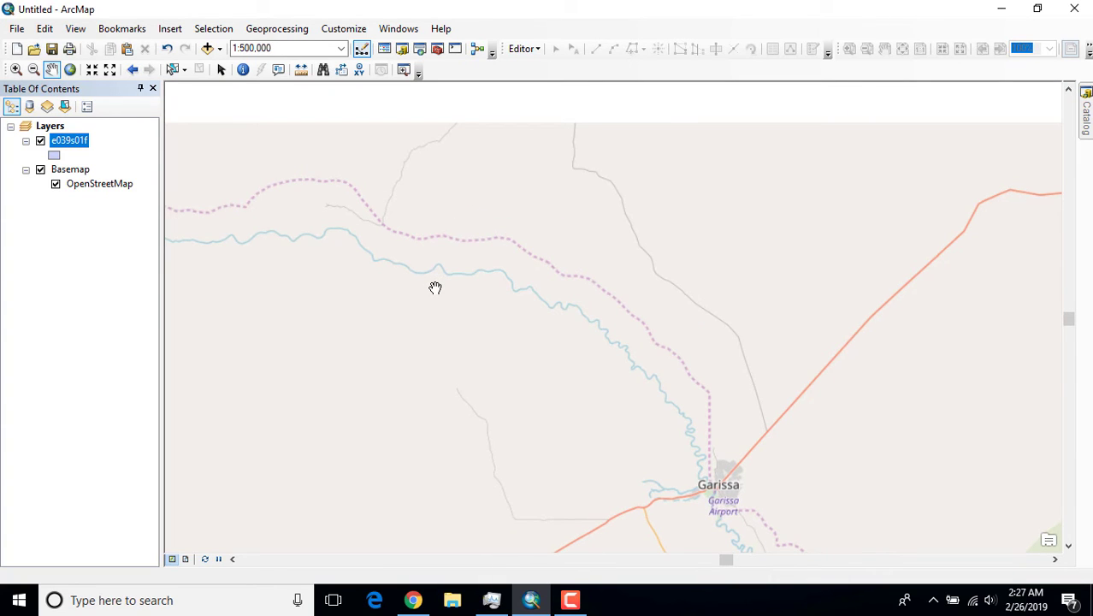
{"action": "scroll", "coordinate": [435, 287], "scroll_direction": "up", "scroll_amount": 3}
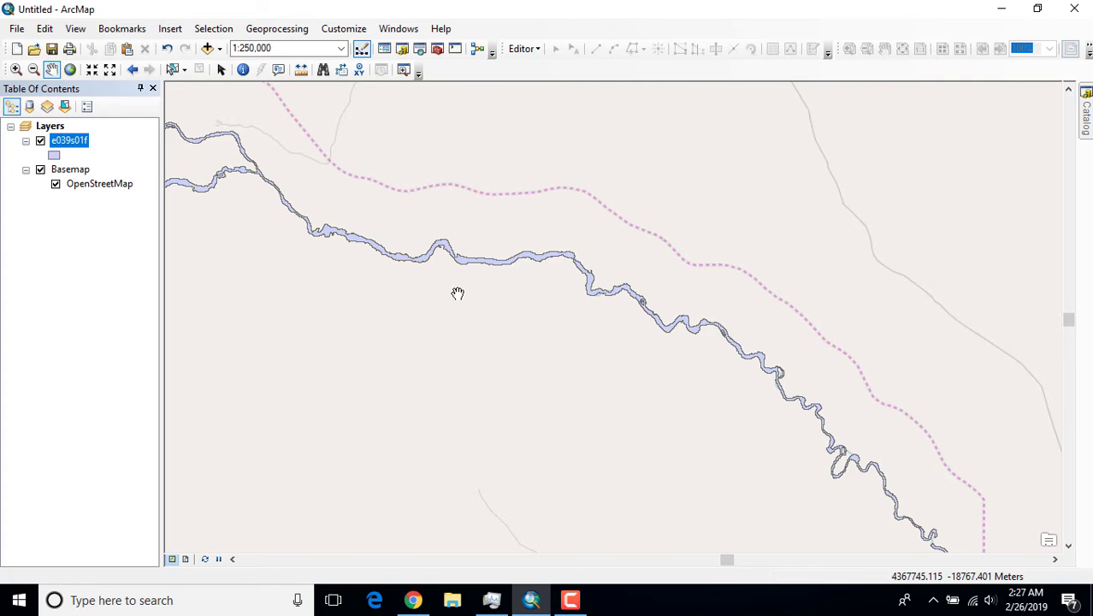
{"action": "scroll", "coordinate": [469, 288], "scroll_direction": "up", "scroll_amount": 2}
{"action": "scroll", "coordinate": [469, 288], "scroll_direction": "down", "scroll_amount": 1}
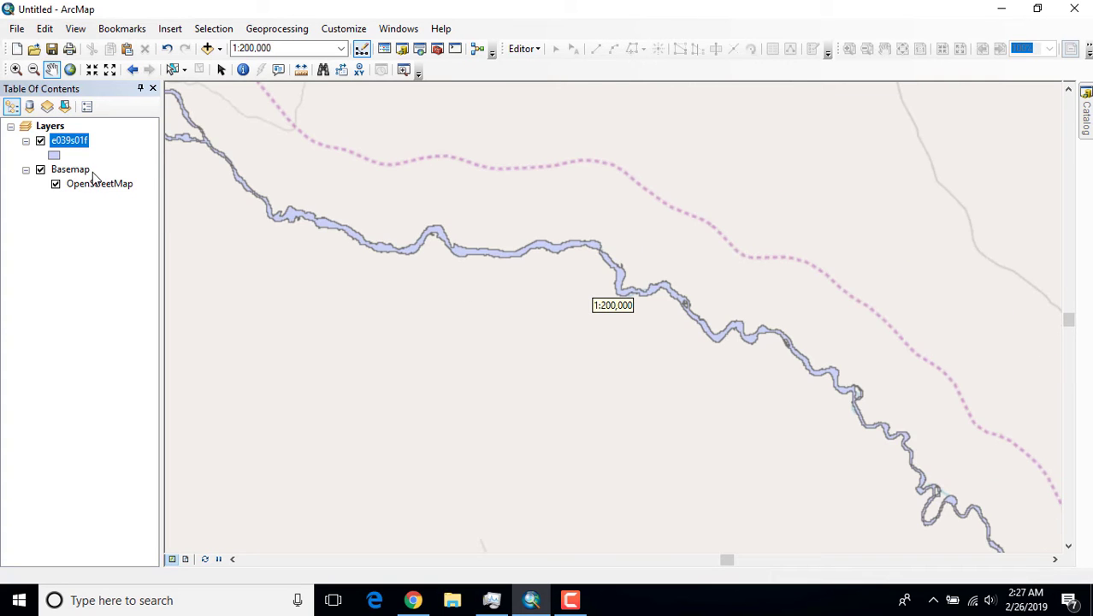
Review the e039s01f attribute table's three BH140 Polygon ZM river records, then close it
{"action": "right_click", "coordinate": [73, 143]}
{"action": "left_click", "coordinate": [107, 185]}
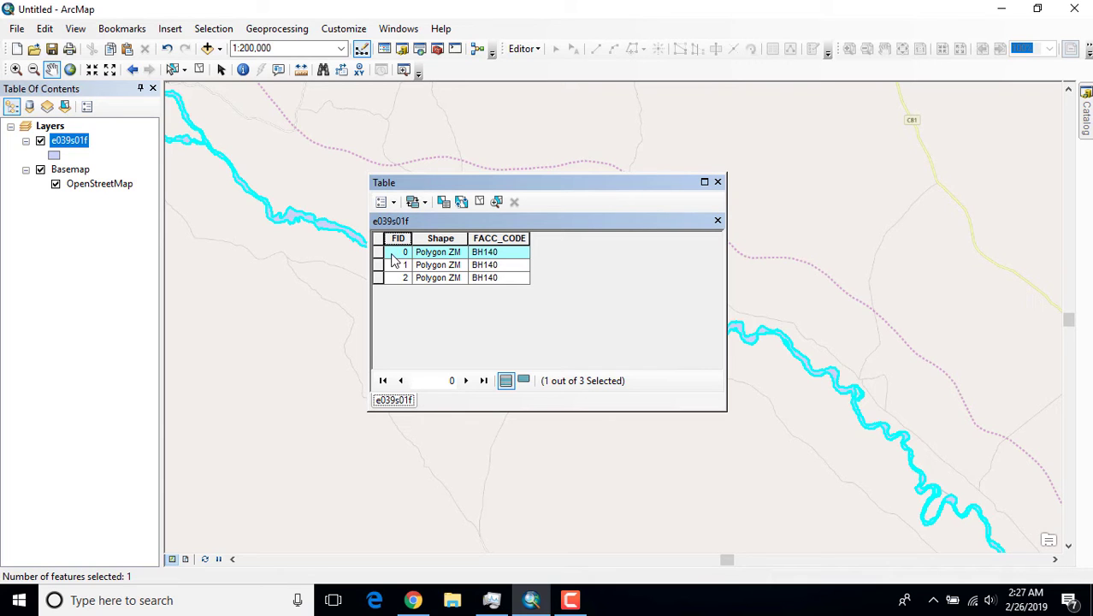
{"action": "left_click", "coordinate": [717, 181]}
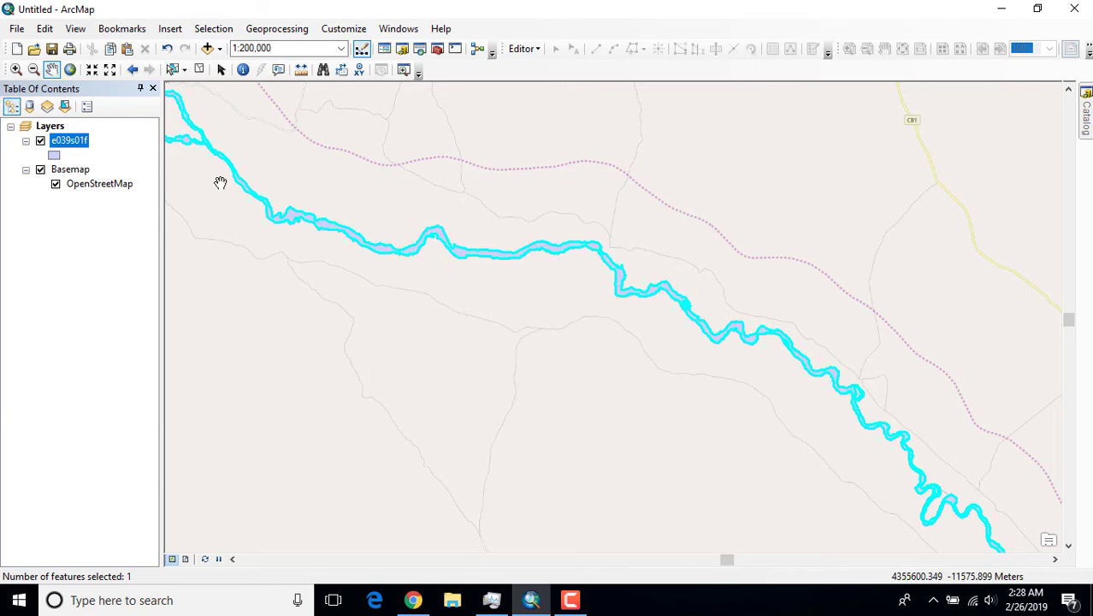
Change the e039s01f layer's fill colour from pale lavender to bright blue
{"action": "left_click", "coordinate": [54, 154]}
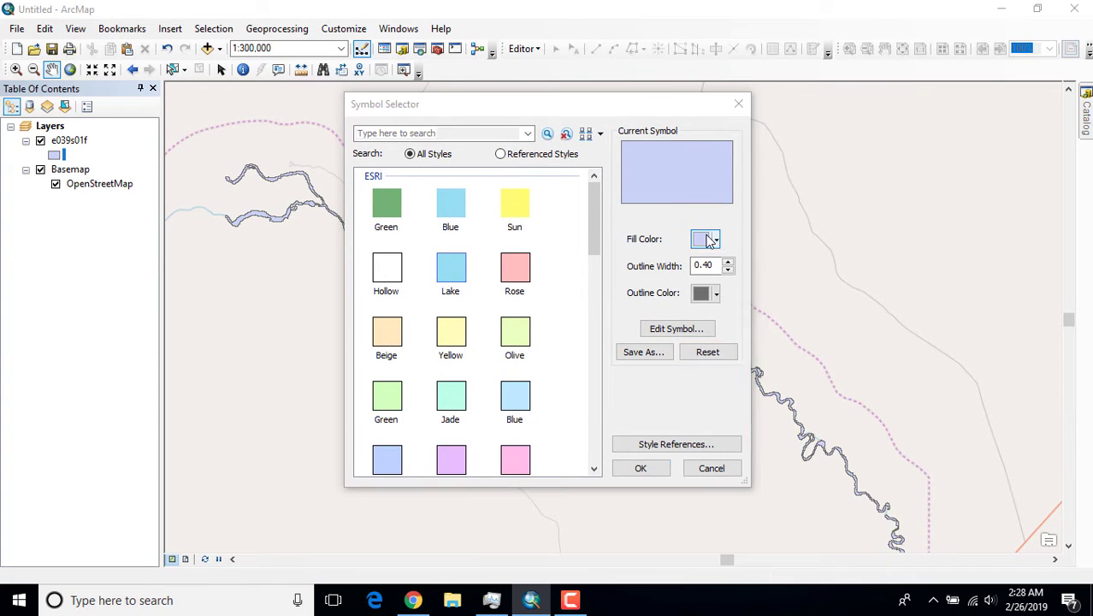
{"action": "left_click", "coordinate": [707, 239]}
{"action": "left_click", "coordinate": [827, 312]}
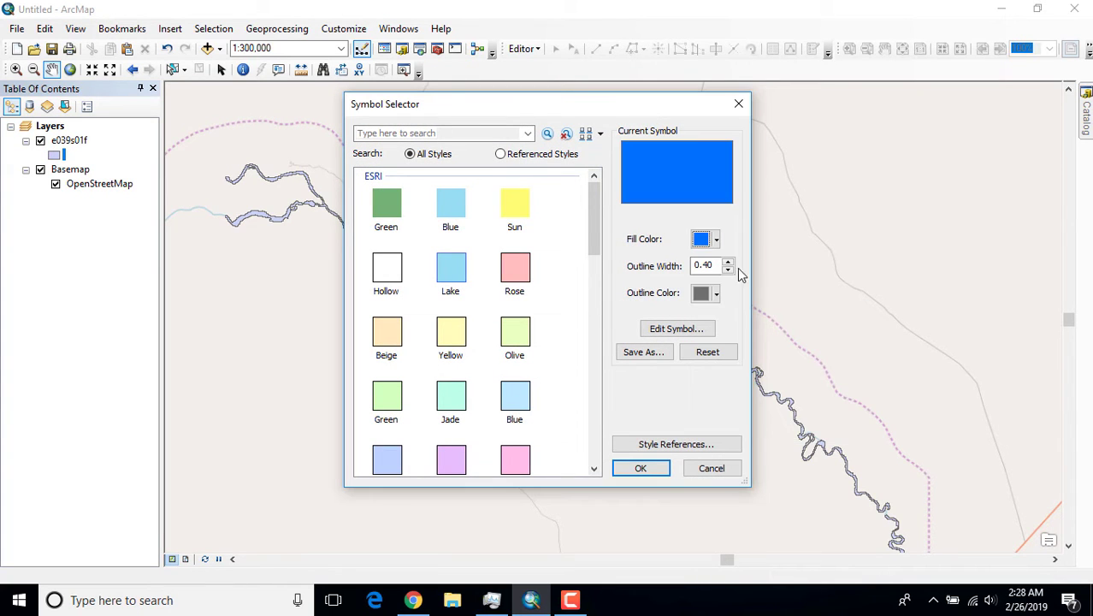
{"action": "left_click", "coordinate": [641, 468]}
Recentre the map on the Tana River and select the e039s01f layer
{"action": "scroll", "coordinate": [534, 354], "scroll_direction": "down", "scroll_amount": 2}
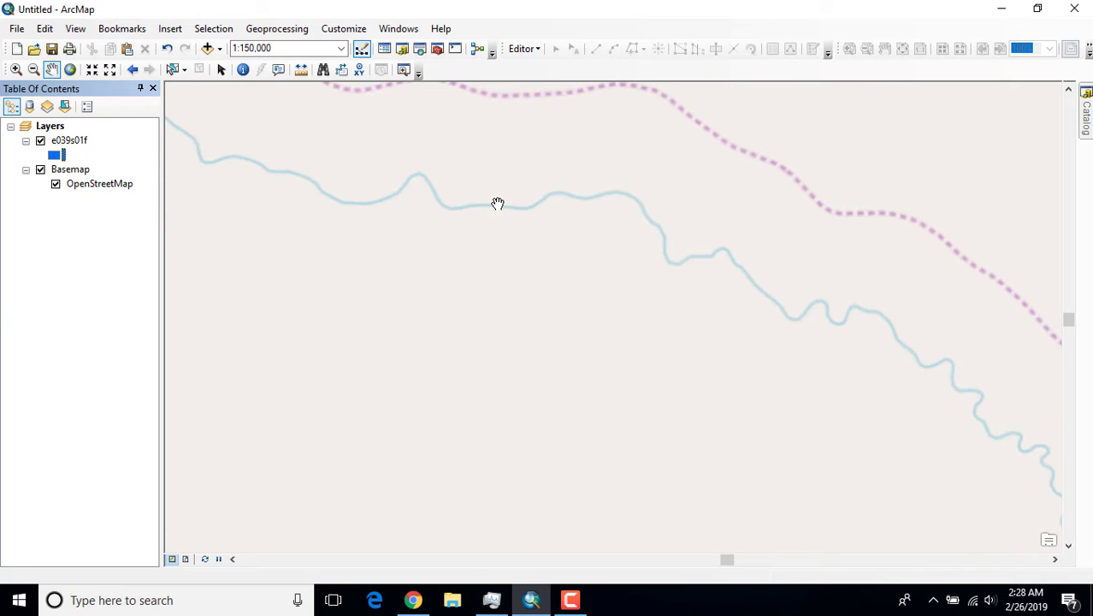
{"action": "left_click_drag", "start_coordinate": [500, 208], "coordinate": [593, 312]}
{"action": "scroll", "coordinate": [535, 306], "scroll_direction": "down", "scroll_amount": 1}
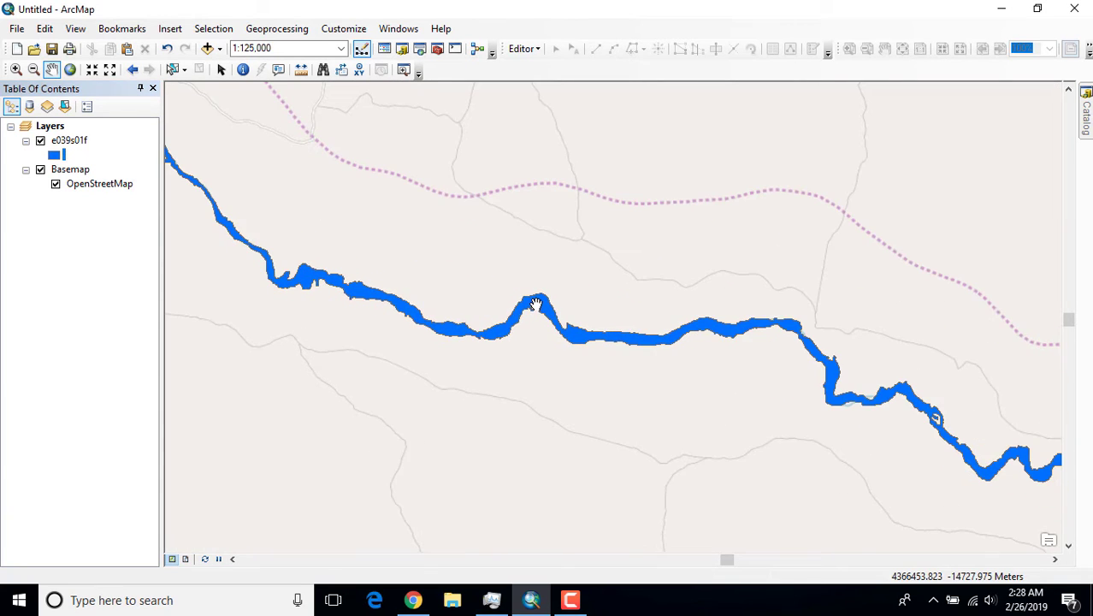
{"action": "scroll", "coordinate": [535, 306], "scroll_direction": "up", "scroll_amount": 2}
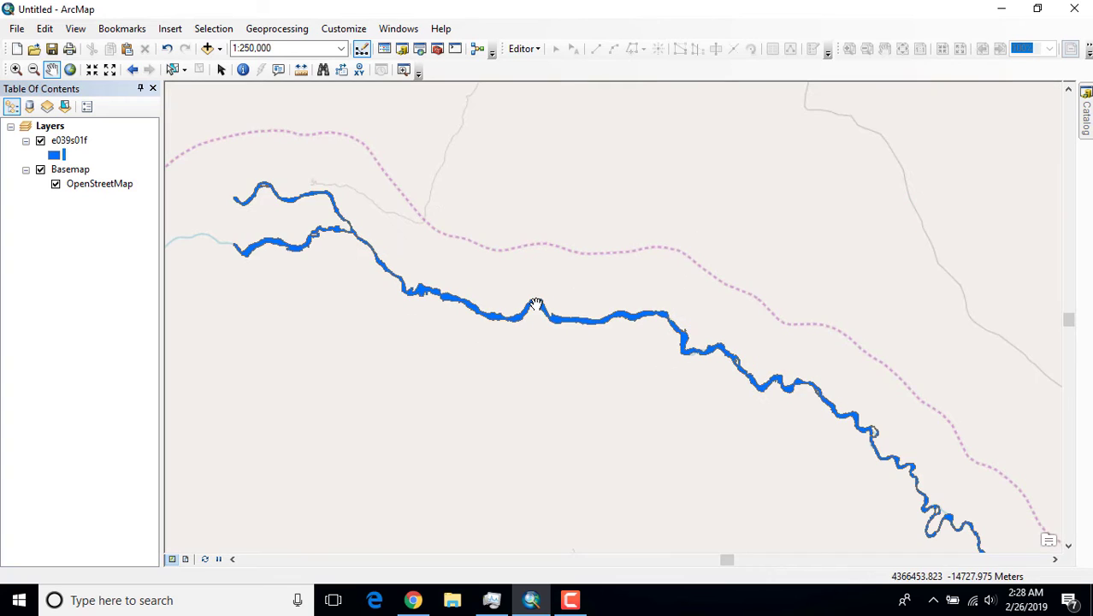
{"action": "left_click_drag", "start_coordinate": [596, 374], "coordinate": [582, 309]}
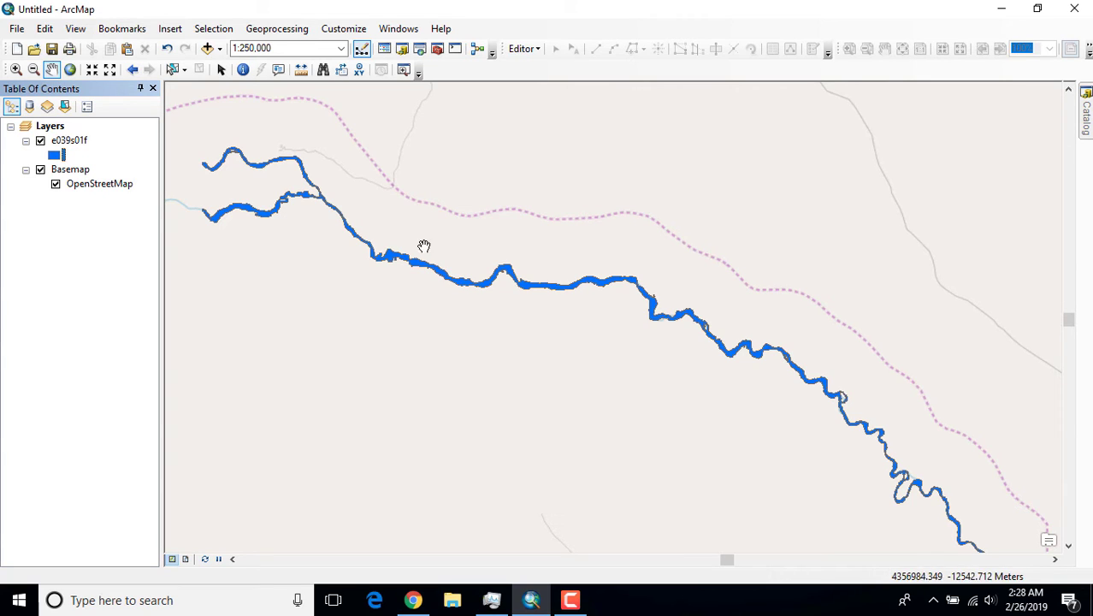
{"action": "left_click_drag", "start_coordinate": [541, 285], "coordinate": [532, 272]}
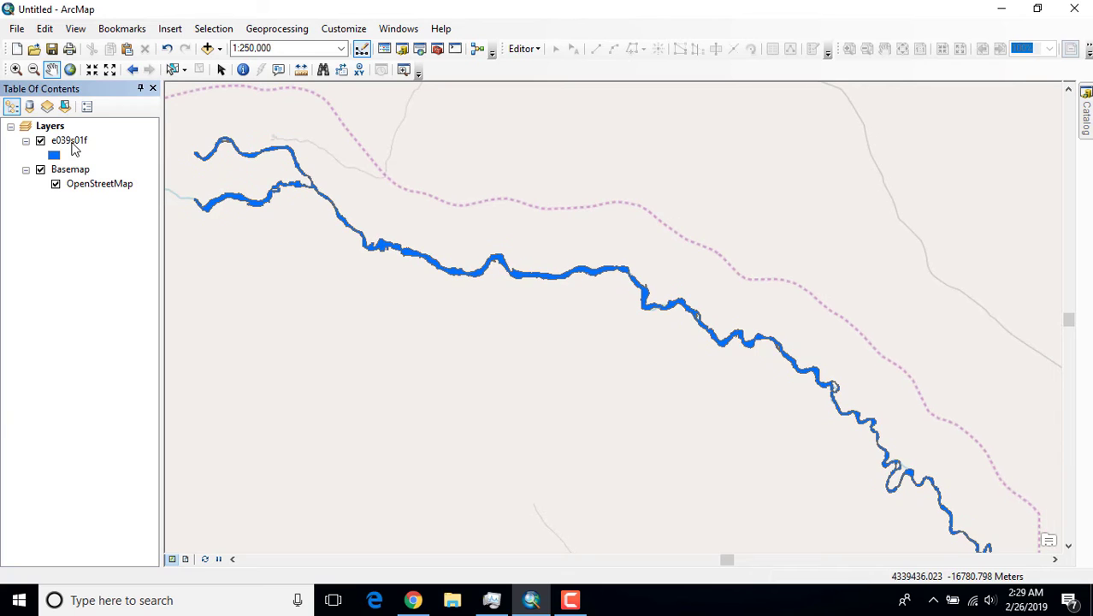
{"action": "left_click", "coordinate": [73, 142]}
Check the e039s01f layer's source and confirm its coordinate system is undefined
{"action": "right_click", "coordinate": [76, 149]}
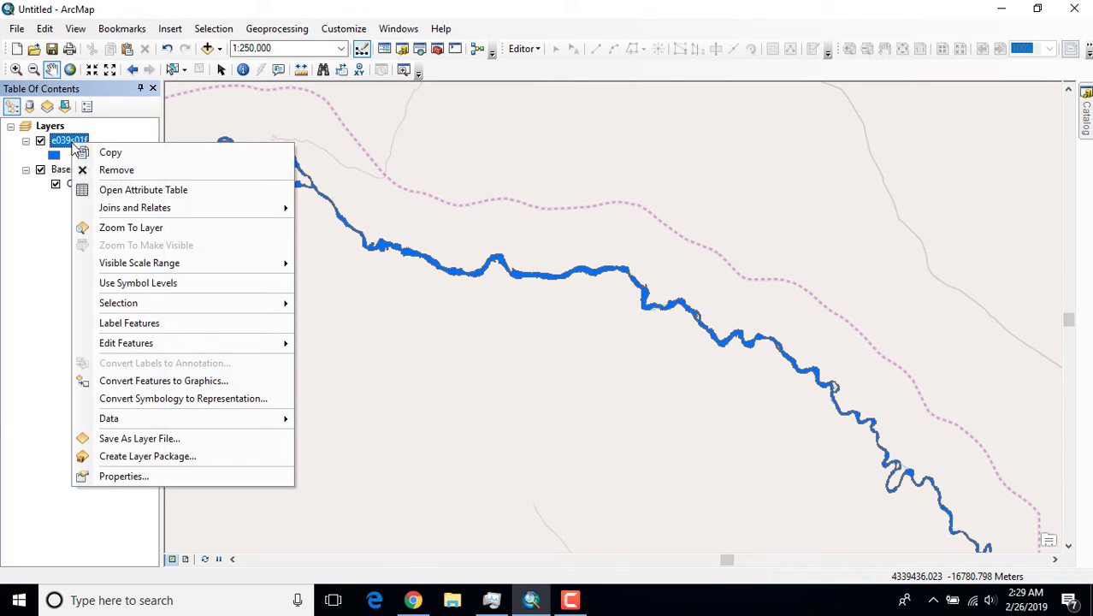
{"action": "left_click", "coordinate": [162, 473]}
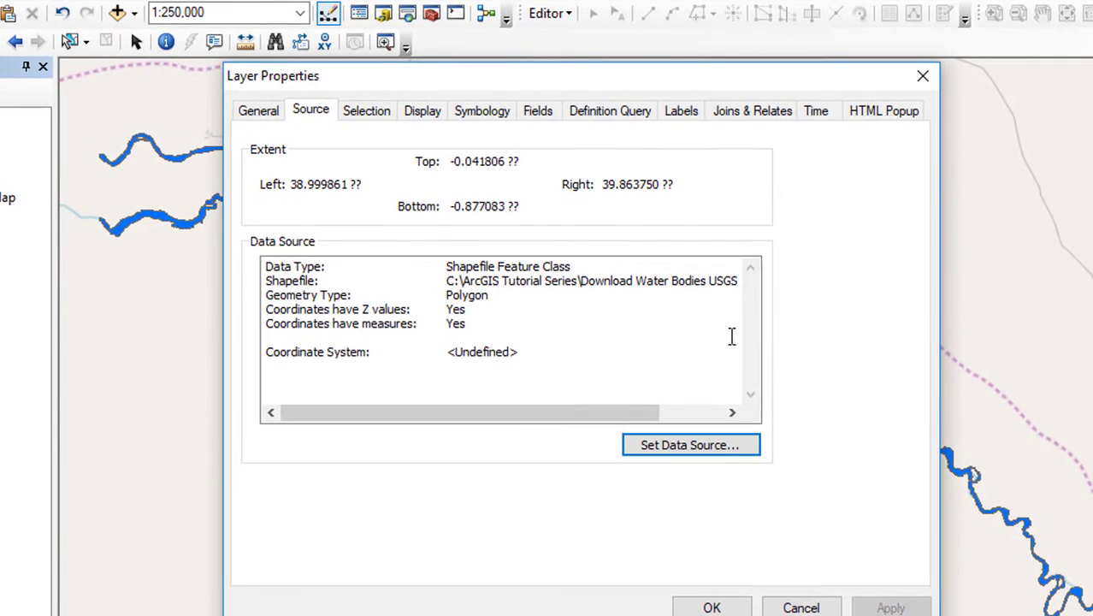
{"action": "left_click_drag", "start_coordinate": [265, 351], "coordinate": [626, 351]}
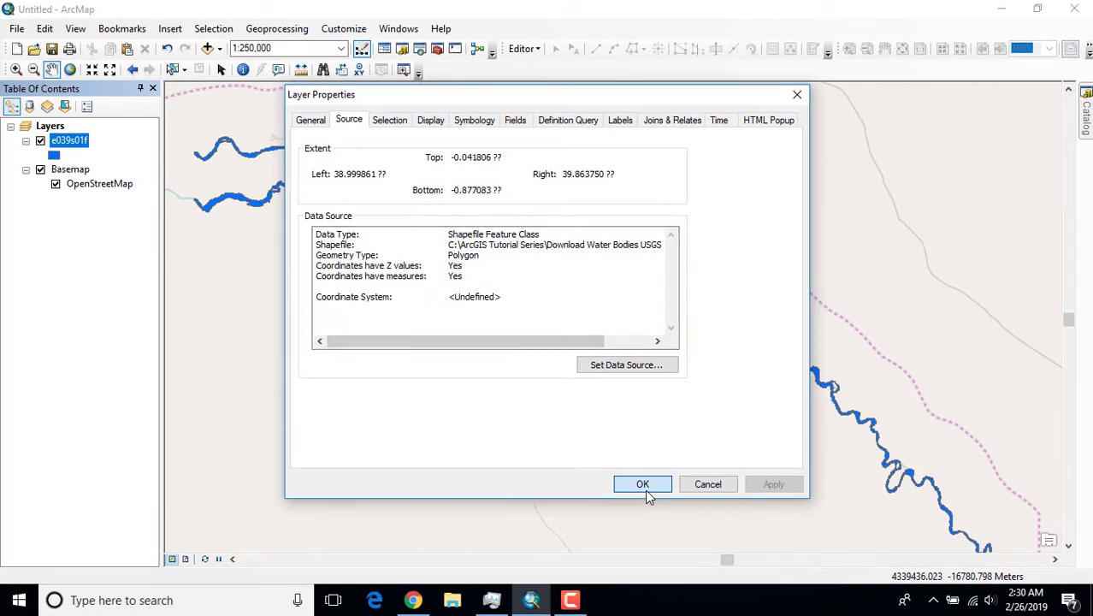
{"action": "left_click", "coordinate": [712, 607]}
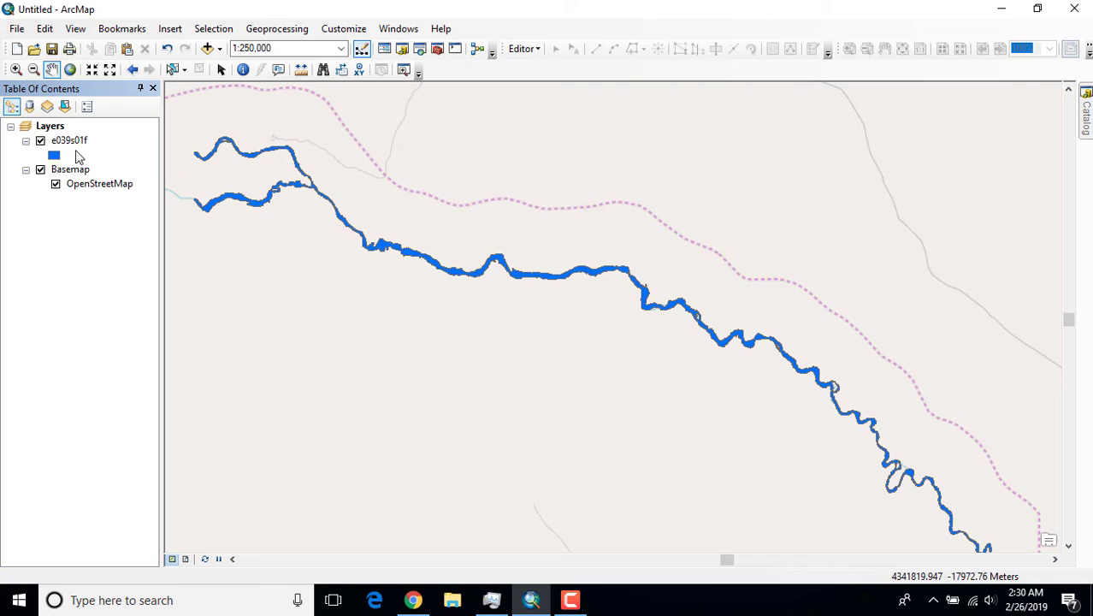
Set the Layers data frame's coordinate system to WGS 1984
{"action": "right_click", "coordinate": [52, 126]}
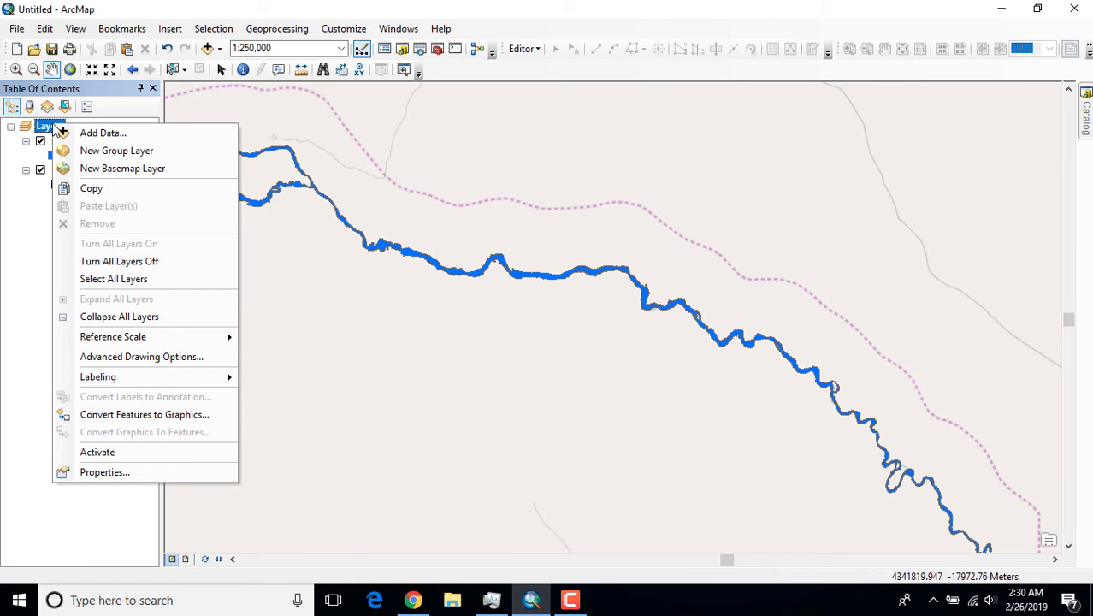
{"action": "left_click", "coordinate": [147, 473]}
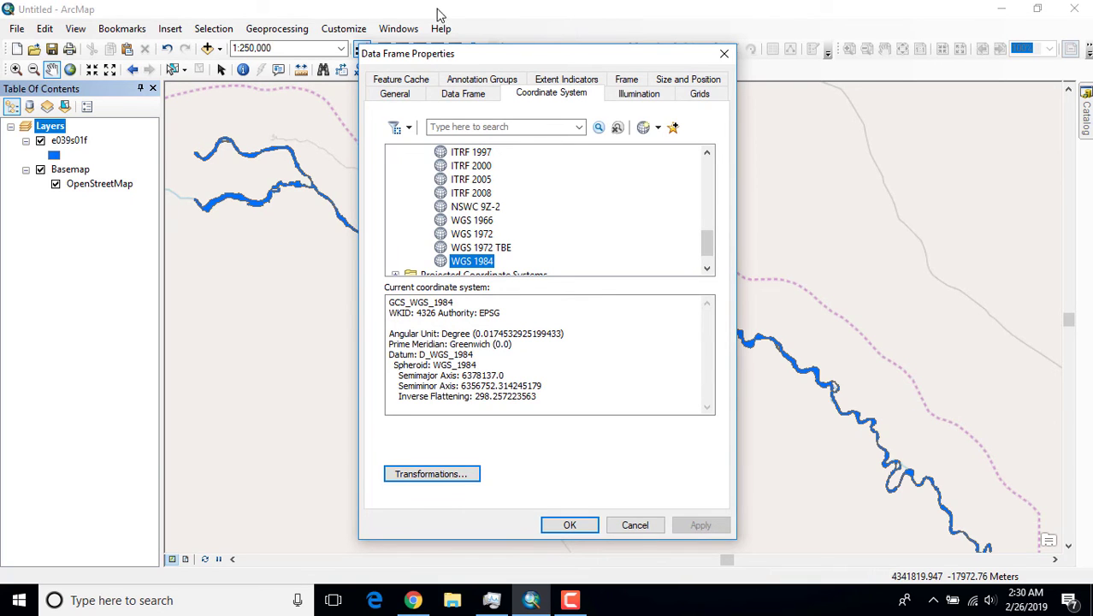
{"action": "left_click", "coordinate": [573, 525]}
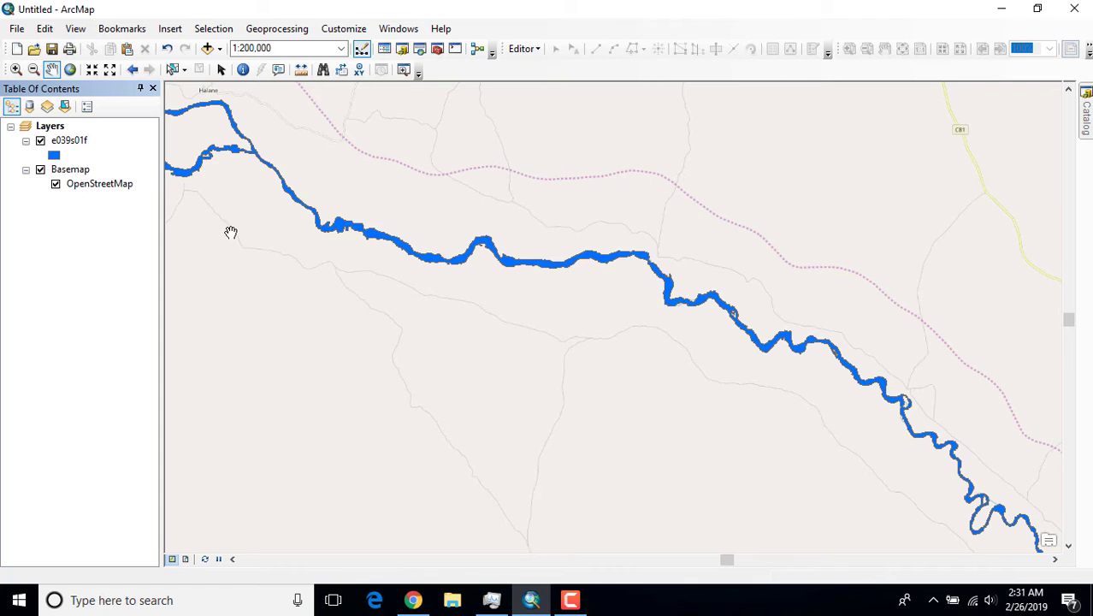
Export e039s01f in the data frame's coordinate system as river.shp and add it to the map
{"action": "left_click", "coordinate": [70, 142]}
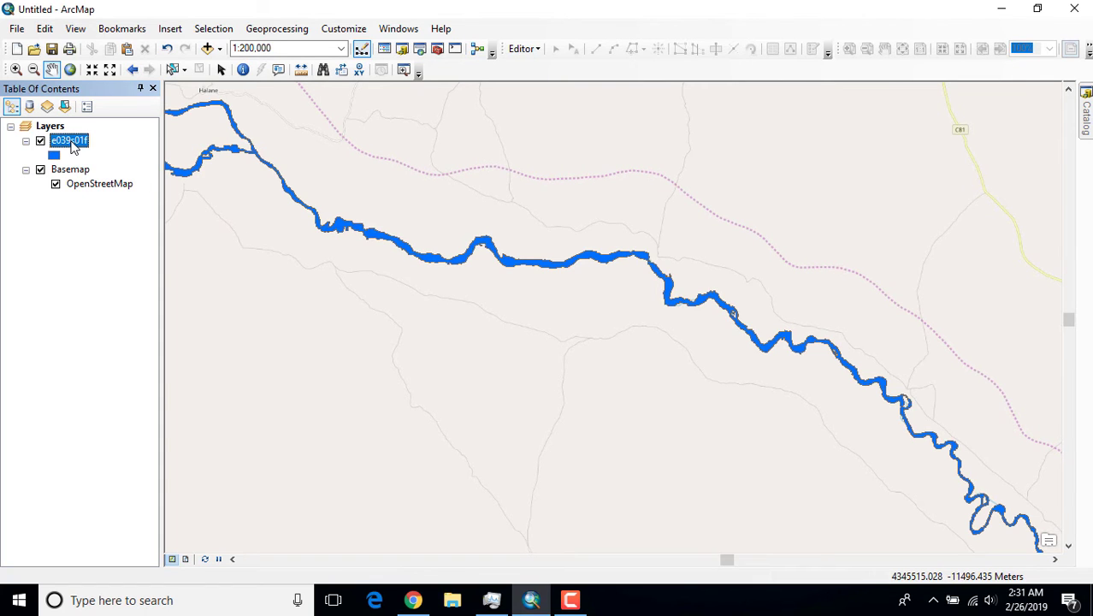
{"action": "right_click", "coordinate": [74, 147]}
{"action": "mouse_move", "coordinate": [237, 421]}
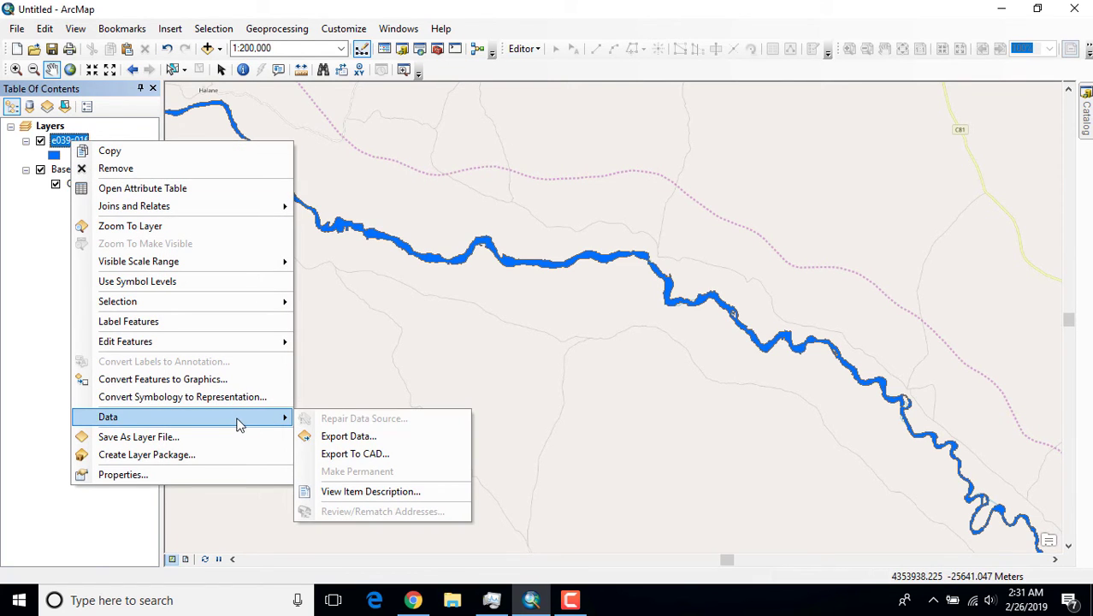
{"action": "left_click", "coordinate": [346, 436]}
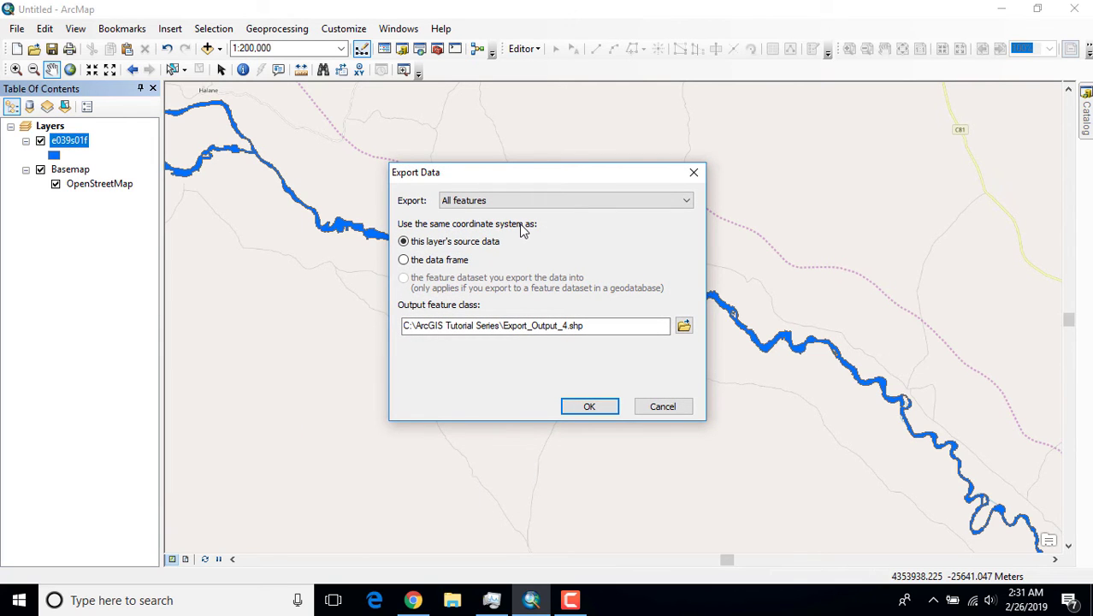
{"action": "left_click", "coordinate": [426, 261]}
{"action": "left_click_drag", "start_coordinate": [503, 326], "coordinate": [570, 331]}
{"action": "key", "text": "BackSpace"}
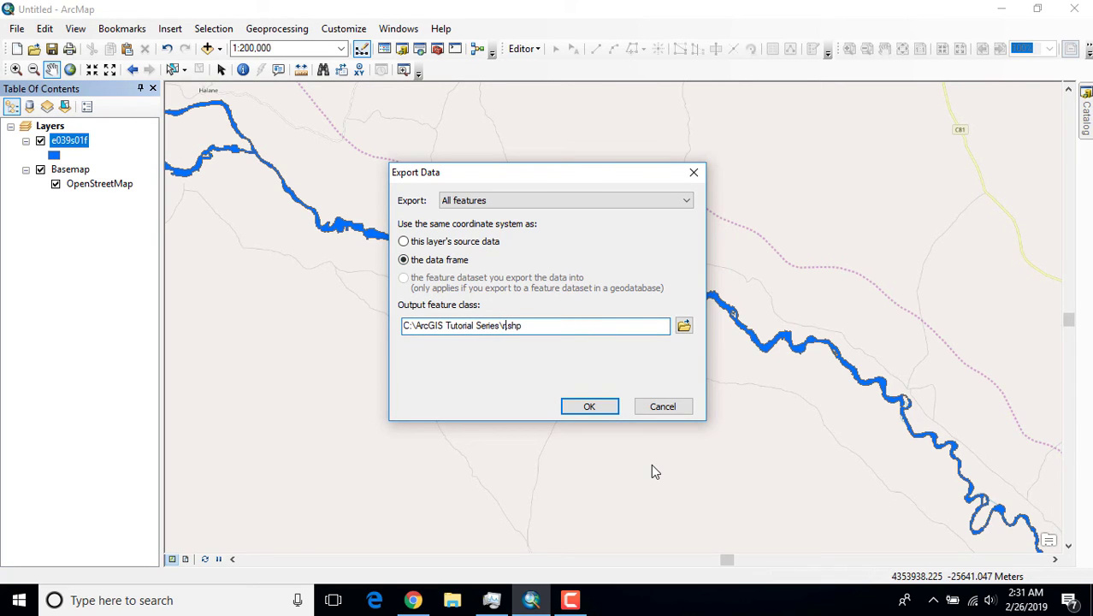
{"action": "type", "text": "river"}
{"action": "left_click", "coordinate": [596, 408]}
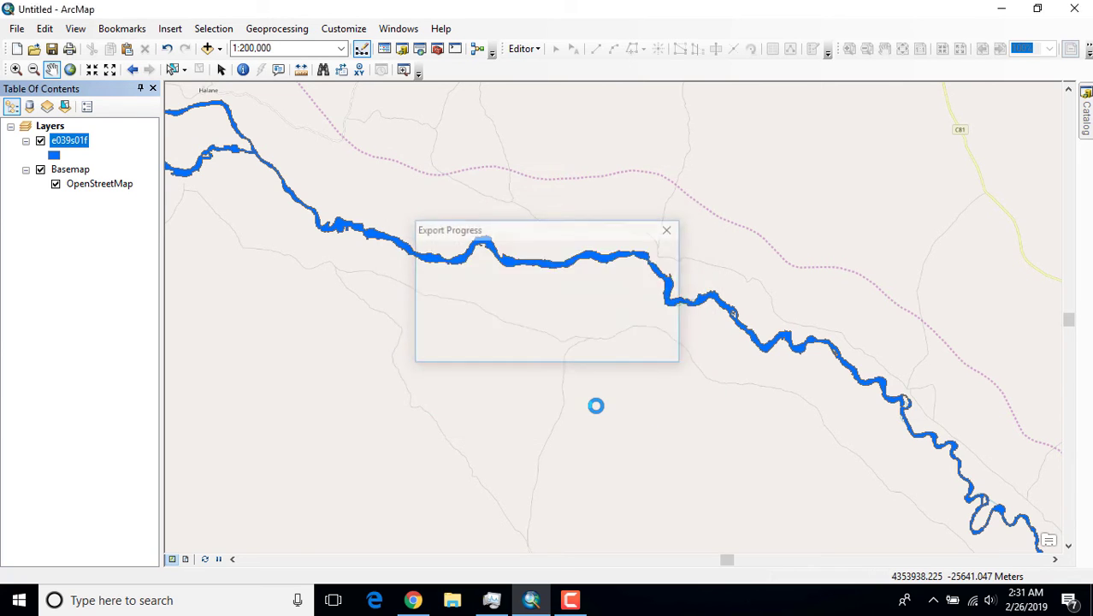
{"action": "left_click", "coordinate": [612, 358]}
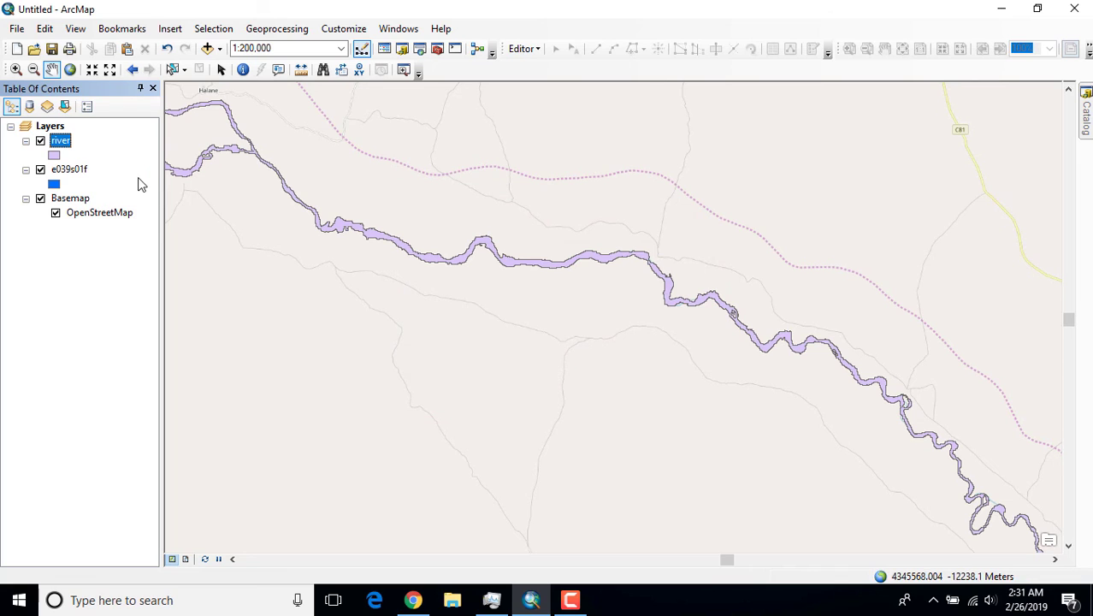
Remove the original e039s01f layer from the map
{"action": "left_click", "coordinate": [71, 170]}
{"action": "right_click", "coordinate": [71, 170]}
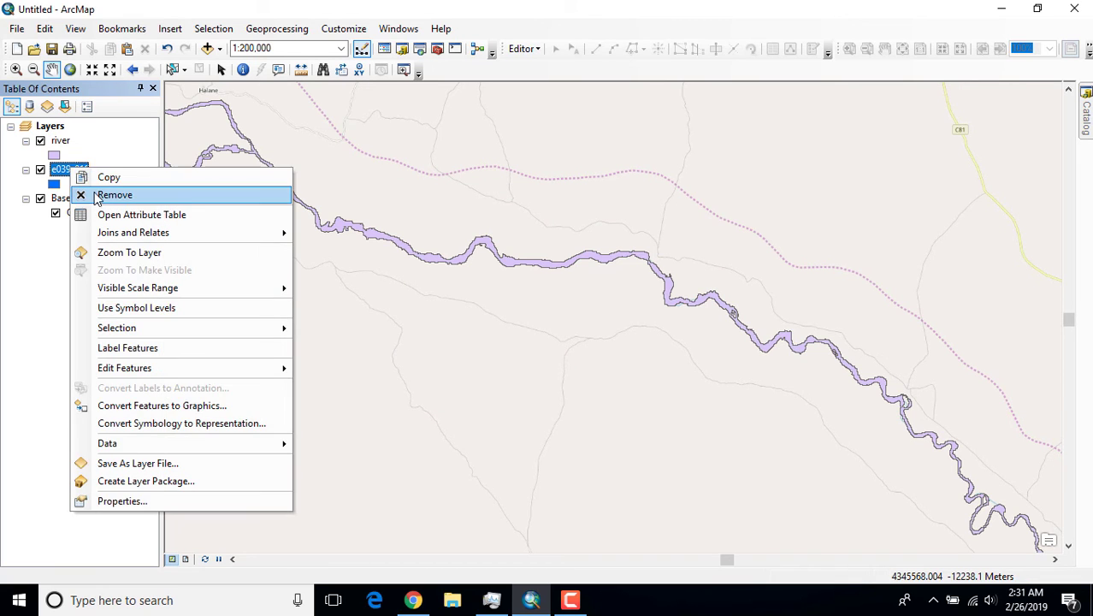
{"action": "left_click", "coordinate": [95, 194]}
Verify in the river layer's source properties that it uses GCS_WGS_1984
{"action": "right_click", "coordinate": [62, 140]}
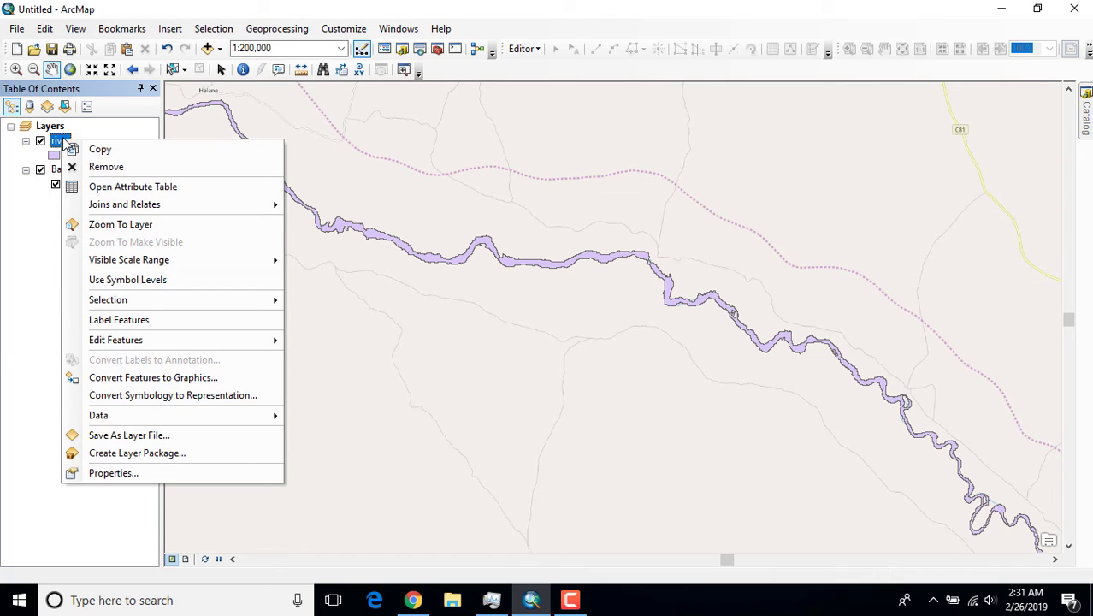
{"action": "left_click", "coordinate": [141, 472]}
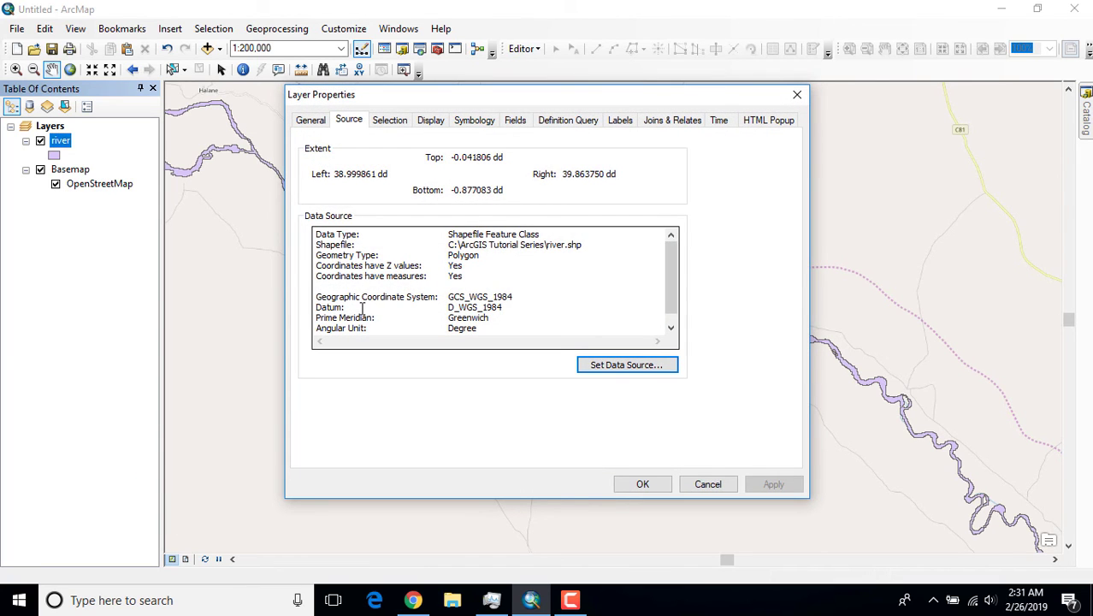
{"action": "left_click", "coordinate": [330, 300]}
{"action": "left_click_drag", "start_coordinate": [331, 300], "coordinate": [513, 294]}
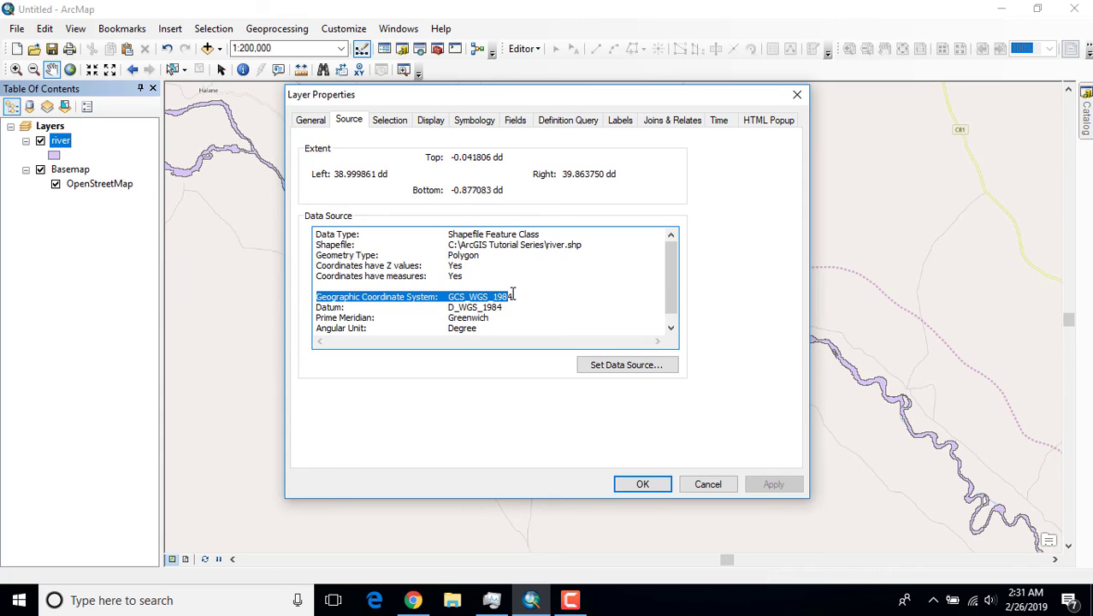
{"action": "left_click", "coordinate": [655, 484]}
{"action": "scroll", "coordinate": [623, 409], "scroll_direction": "up", "scroll_amount": 1}
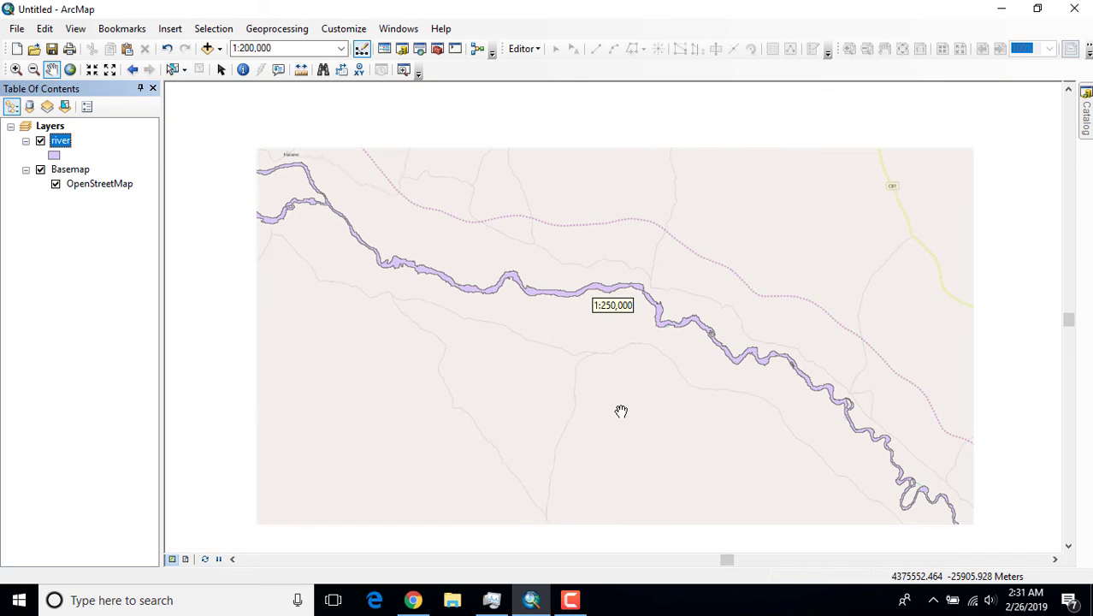